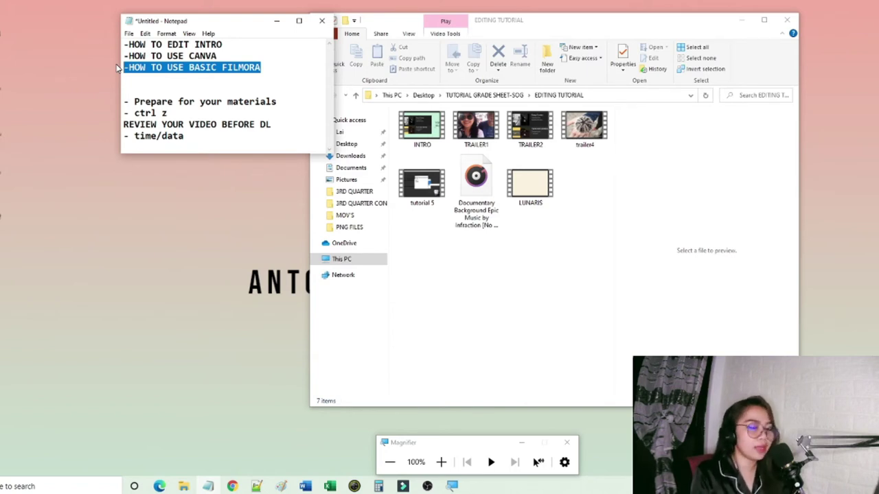
Switch to Filmora9 and look through its built-in audio library and title templates.
{"action": "left_click", "coordinate": [404, 486]}
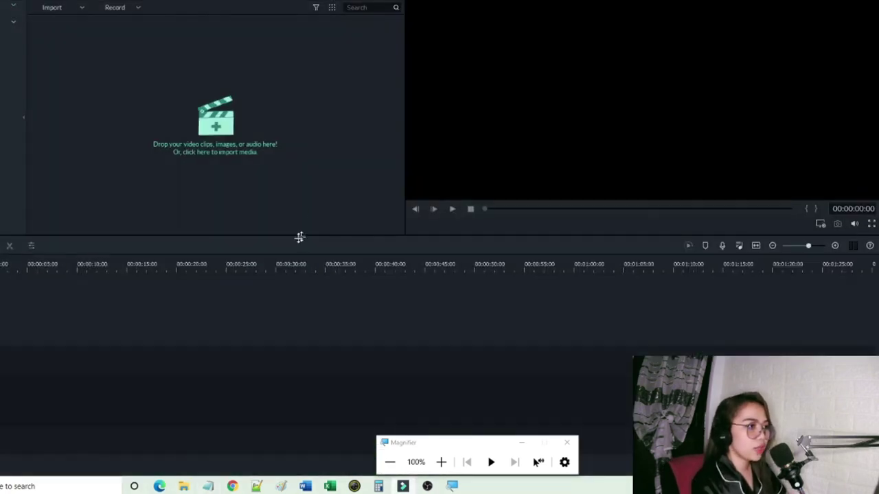
{"action": "left_click", "coordinate": [441, 463]}
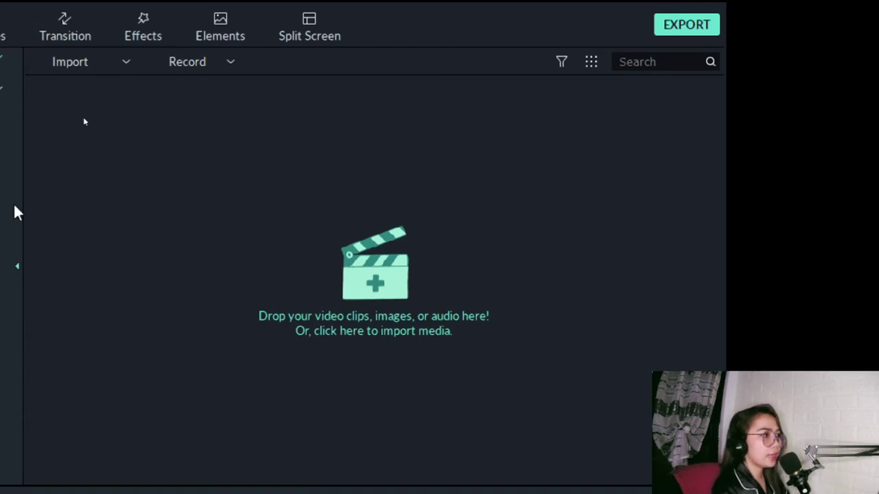
{"action": "left_click", "coordinate": [90, 62]}
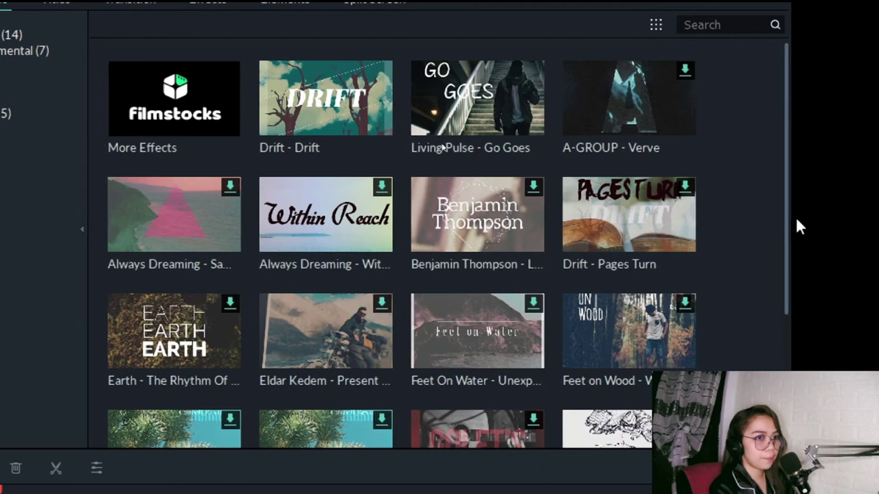
{"action": "left_click_drag", "start_coordinate": [785, 215], "coordinate": [755, 161]}
{"action": "scroll", "coordinate": [435, 225], "scroll_direction": "down", "scroll_amount": 1}
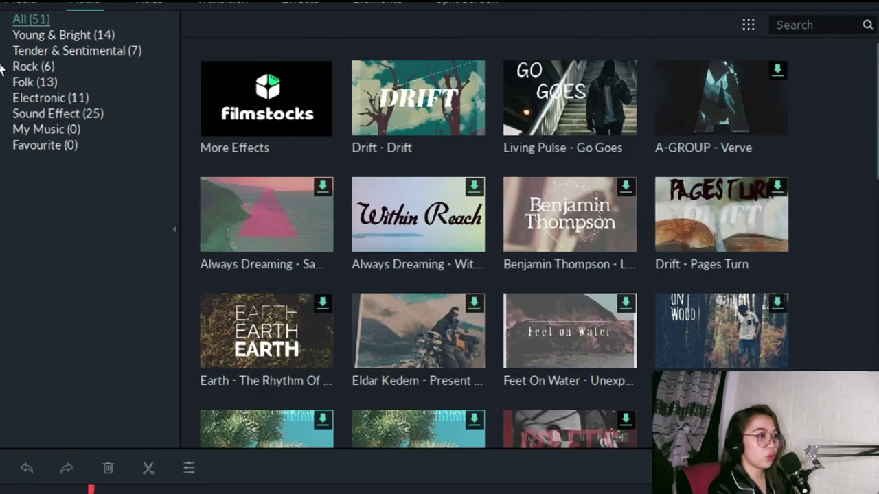
{"action": "left_click", "coordinate": [146, 39]}
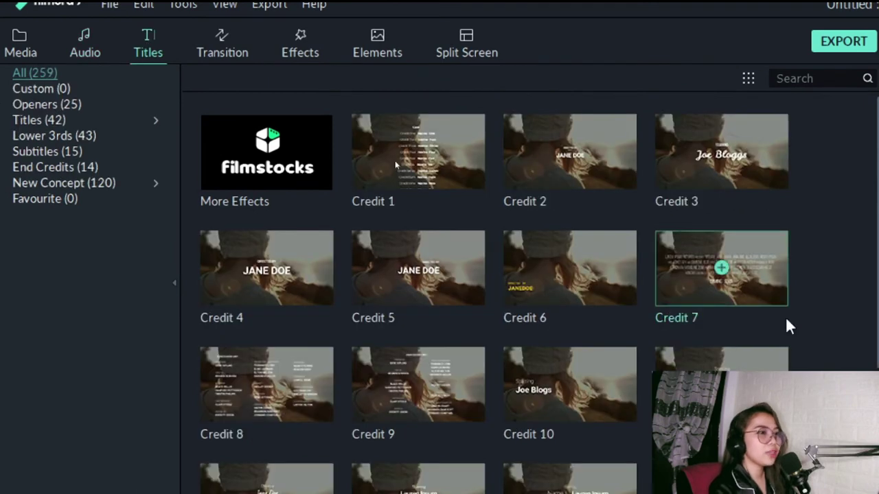
{"action": "scroll", "coordinate": [877, 251], "scroll_direction": "down", "scroll_amount": 3}
{"action": "scroll", "coordinate": [438, 202], "scroll_direction": "down", "scroll_amount": 6}
{"action": "scroll", "coordinate": [432, 245], "scroll_direction": "up", "scroll_amount": 10}
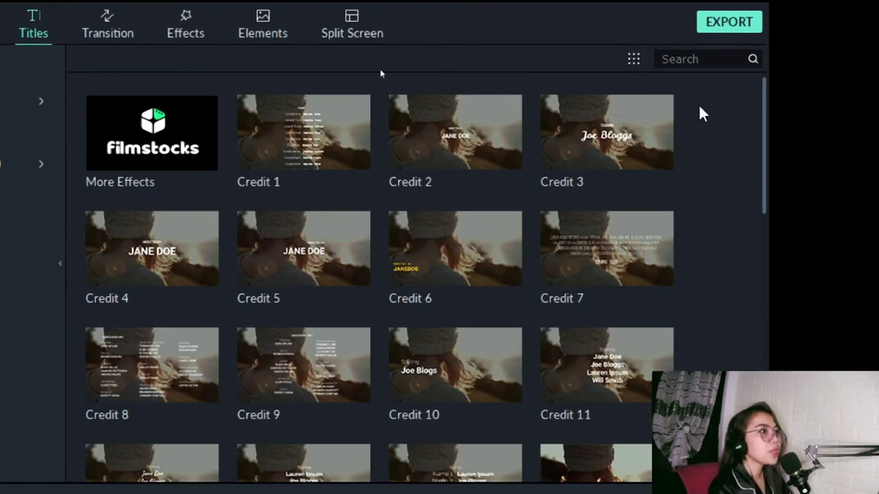
Look through the transition, effect, element and split-screen libraries, and return to the project media.
{"action": "left_click", "coordinate": [100, 24]}
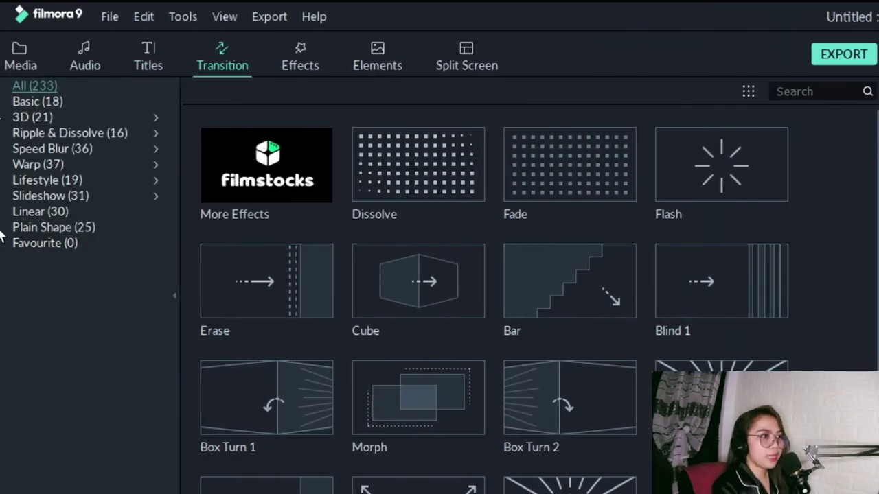
{"action": "left_click", "coordinate": [299, 64]}
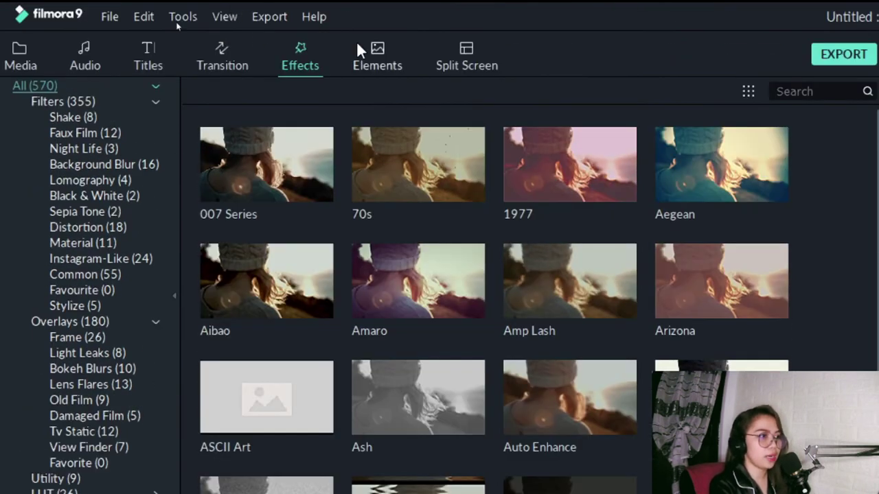
{"action": "left_click", "coordinate": [372, 68]}
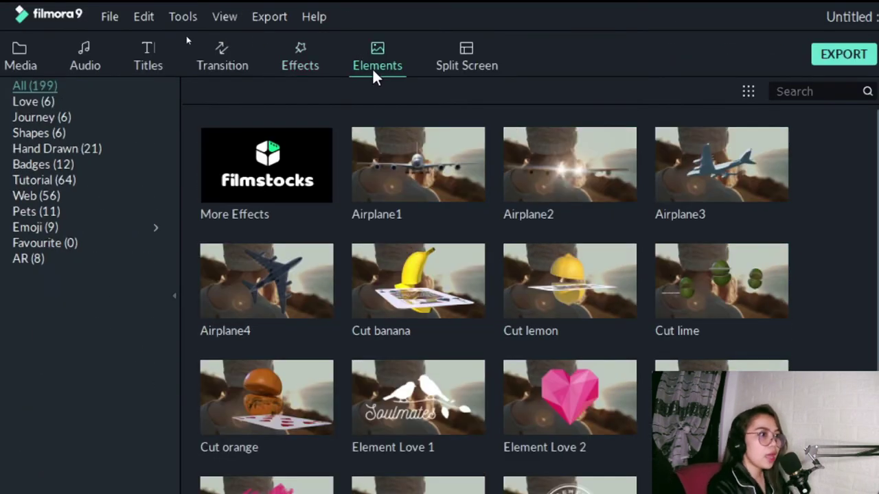
{"action": "left_click", "coordinate": [465, 57]}
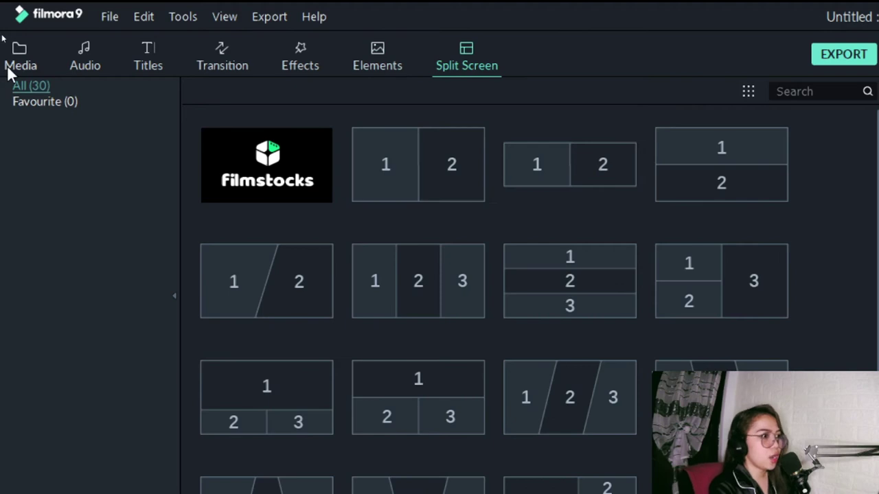
{"action": "left_click", "coordinate": [11, 63]}
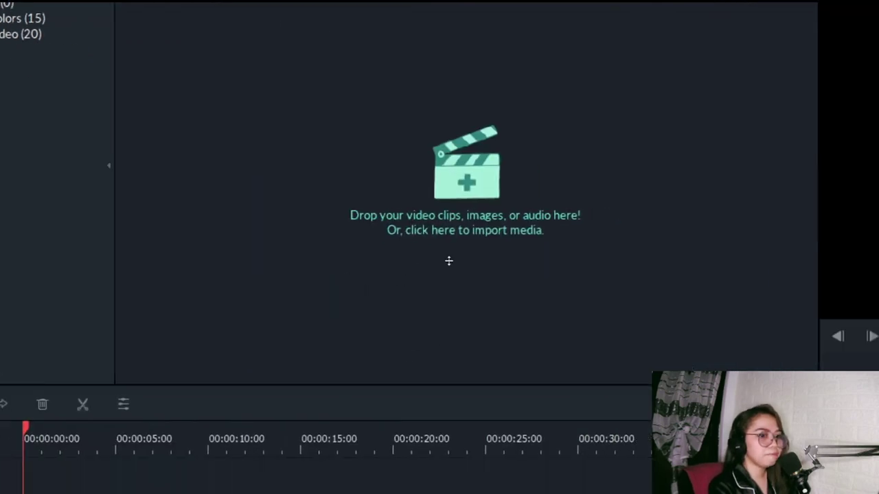
Switch to the EDITING TUTORIAL folder in File Explorer and reposition its window over the editor.
{"action": "key", "text": "alt+Tab"}
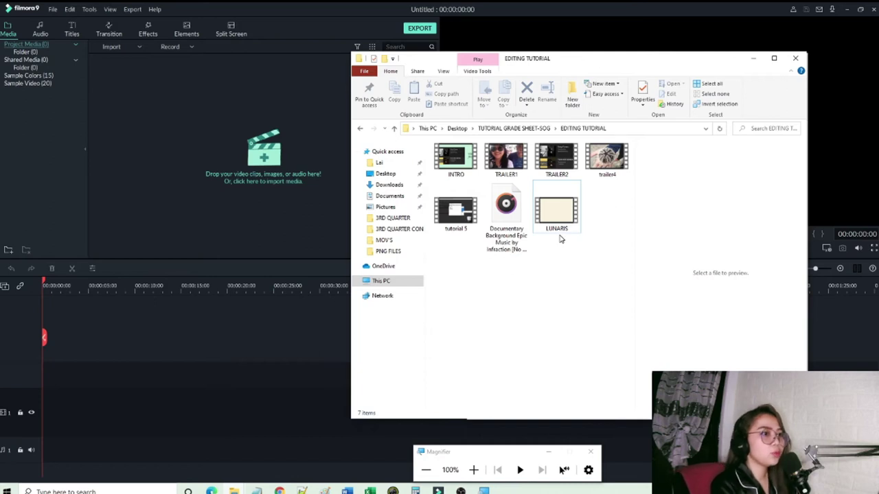
{"action": "left_click_drag", "start_coordinate": [554, 63], "coordinate": [630, 53]}
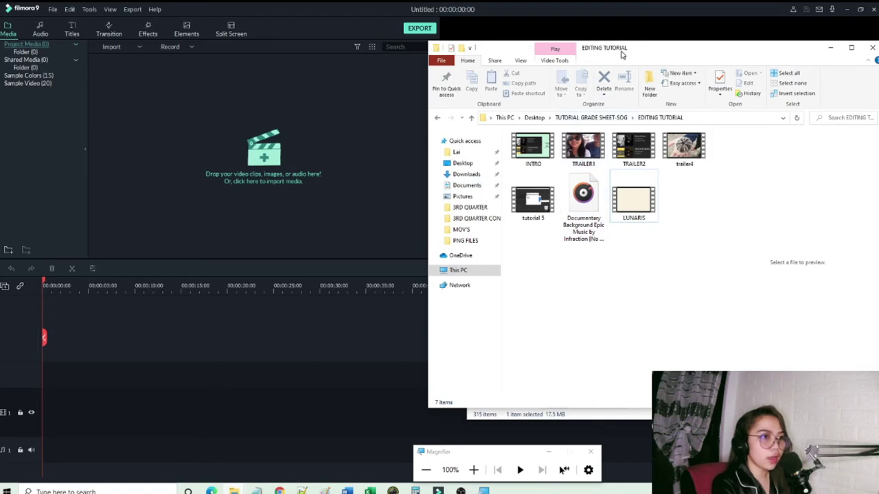
{"action": "left_click_drag", "start_coordinate": [622, 53], "coordinate": [403, 53]}
{"action": "left_click", "coordinate": [363, 147]}
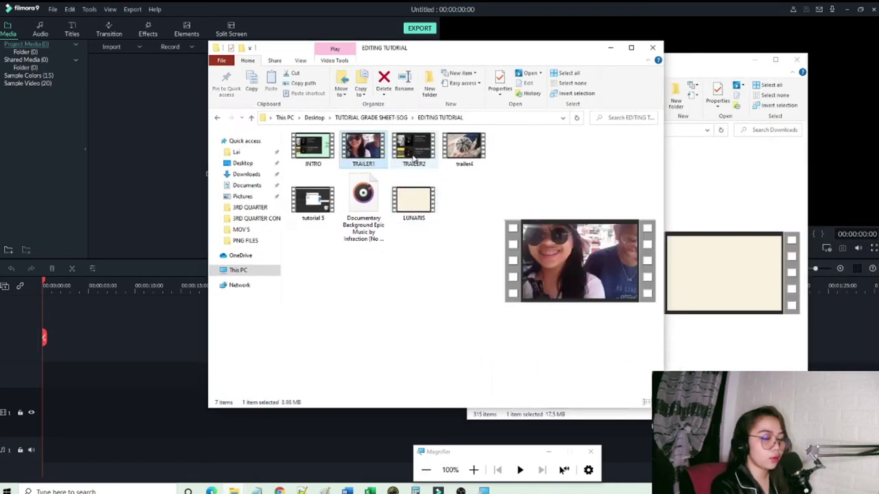
{"action": "left_click", "coordinate": [414, 147], "text": "ctrl"}
{"action": "left_click", "coordinate": [463, 147], "text": "ctrl"}
{"action": "left_click", "coordinate": [312, 201], "text": "ctrl"}
{"action": "left_click", "coordinate": [363, 199], "text": "ctrl"}
{"action": "left_click", "coordinate": [414, 204], "text": "ctrl"}
{"action": "left_click", "coordinate": [414, 204], "text": "ctrl"}
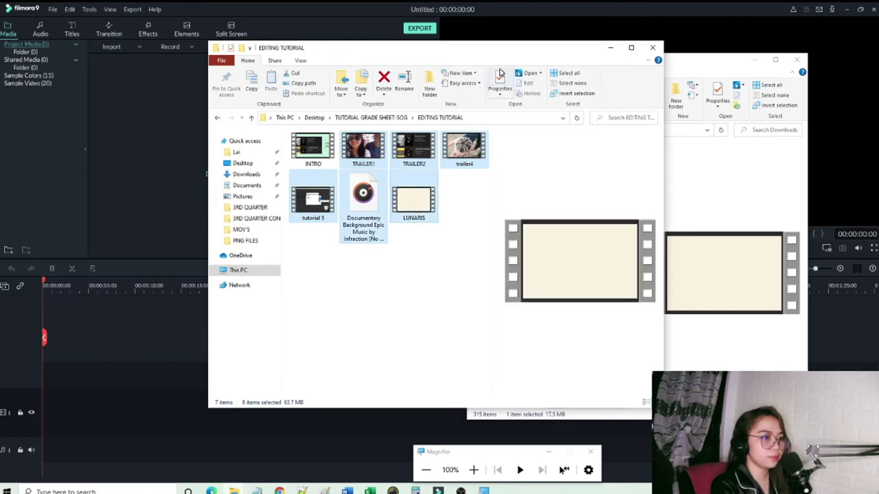
{"action": "left_click", "coordinate": [410, 271]}
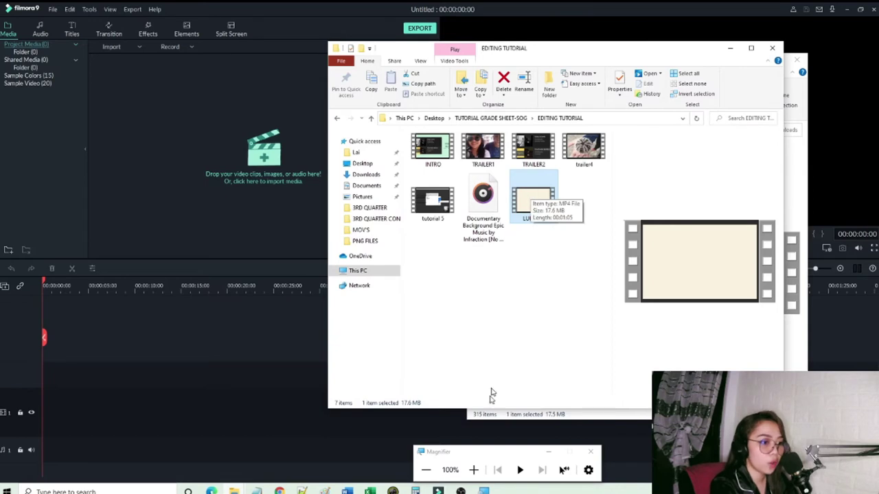
Select the documentary background music together with the LUNARIS video and import both files into the project media.
{"action": "left_click", "coordinate": [473, 470]}
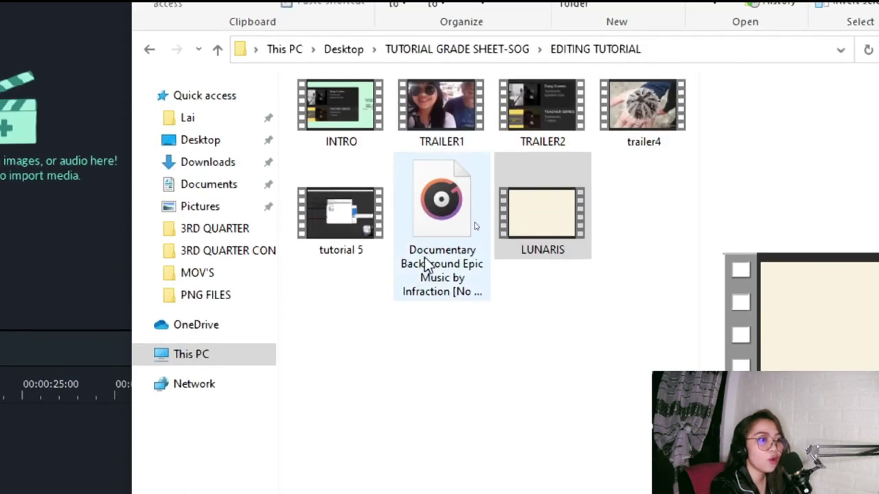
{"action": "left_click", "coordinate": [425, 258], "text": "ctrl"}
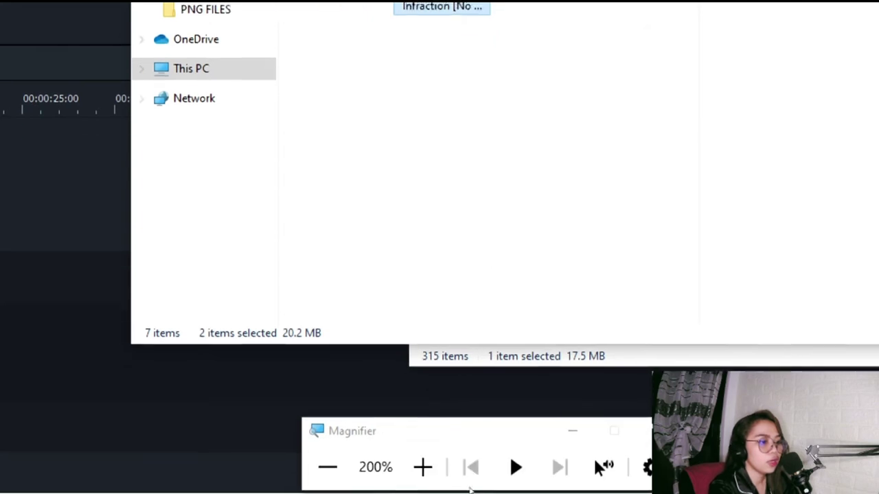
{"action": "left_click", "coordinate": [330, 464]}
{"action": "left_click_drag", "start_coordinate": [482, 199], "coordinate": [197, 145]}
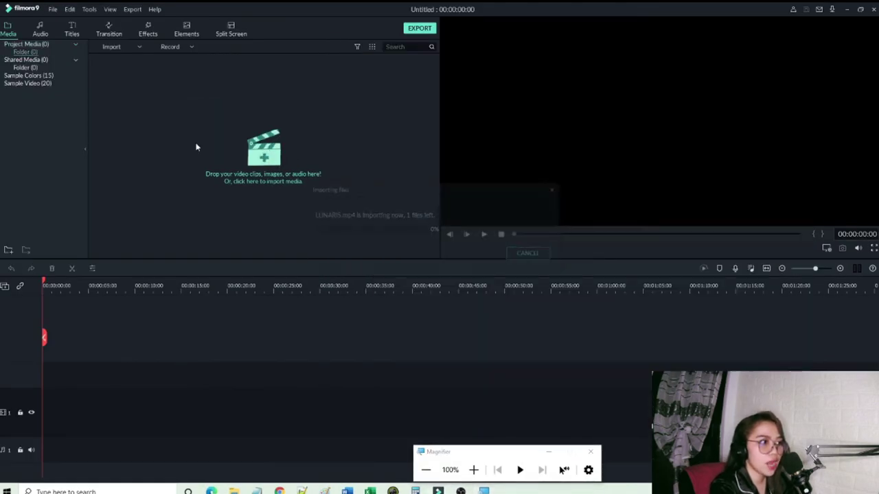
{"action": "left_click", "coordinate": [249, 168]}
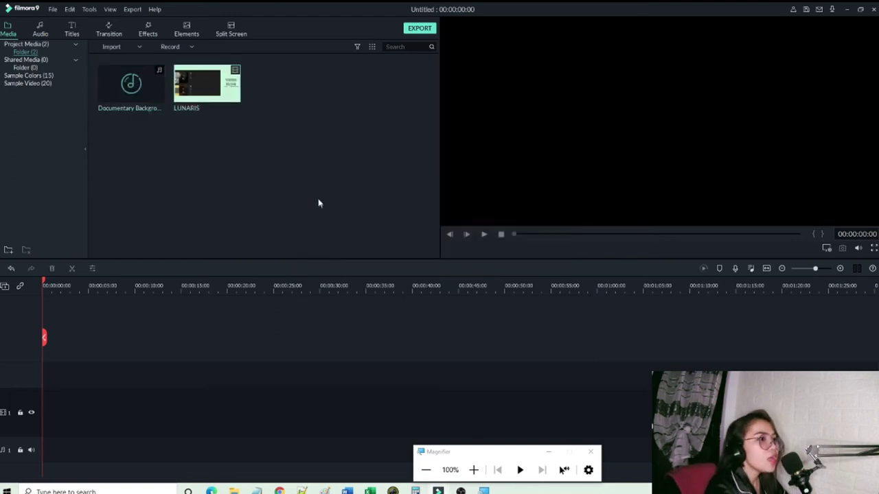
Add the LUNARIS video to the timeline, keeping the project settings at 1920 x 1080 25fps.
{"action": "left_click", "coordinate": [470, 472]}
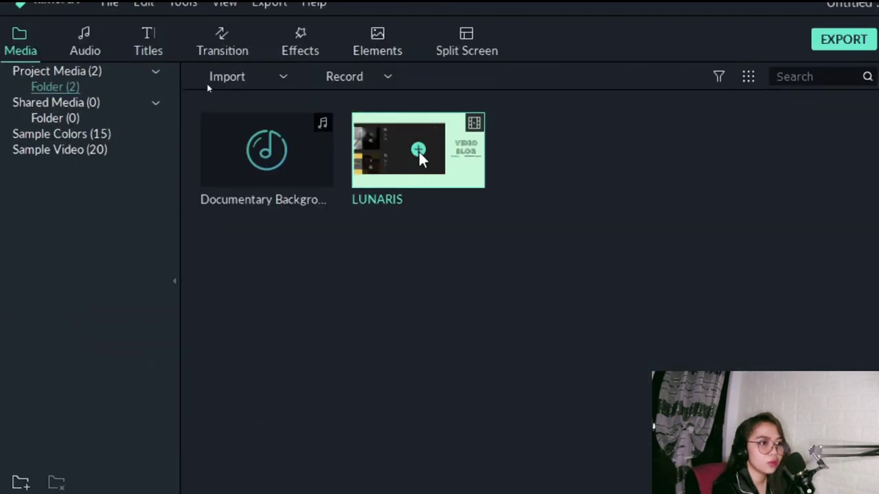
{"action": "left_click", "coordinate": [418, 151]}
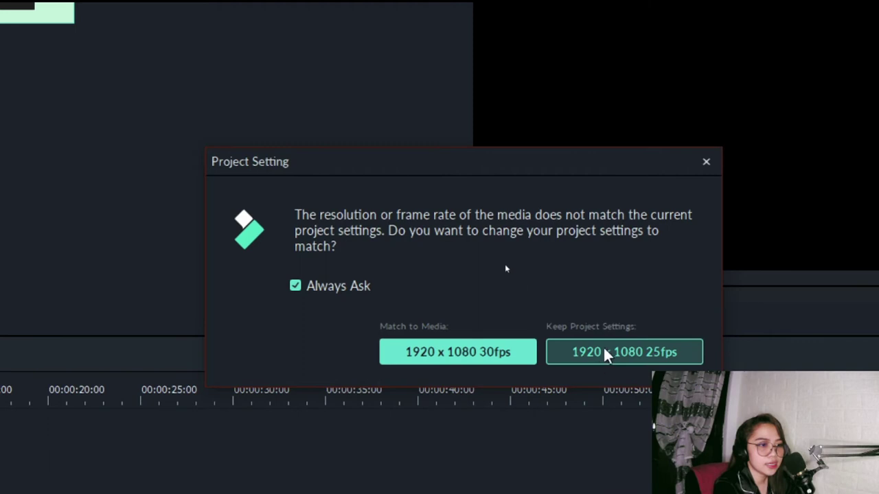
{"action": "left_click", "coordinate": [606, 352]}
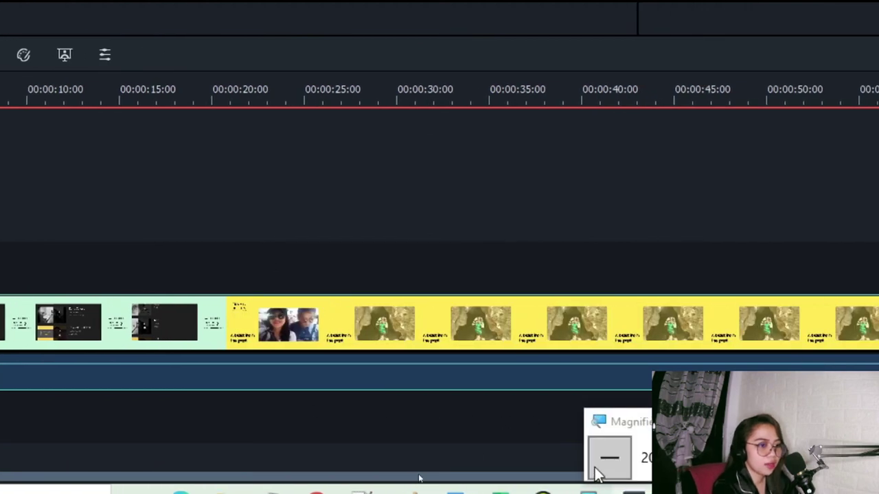
{"action": "left_click", "coordinate": [595, 471]}
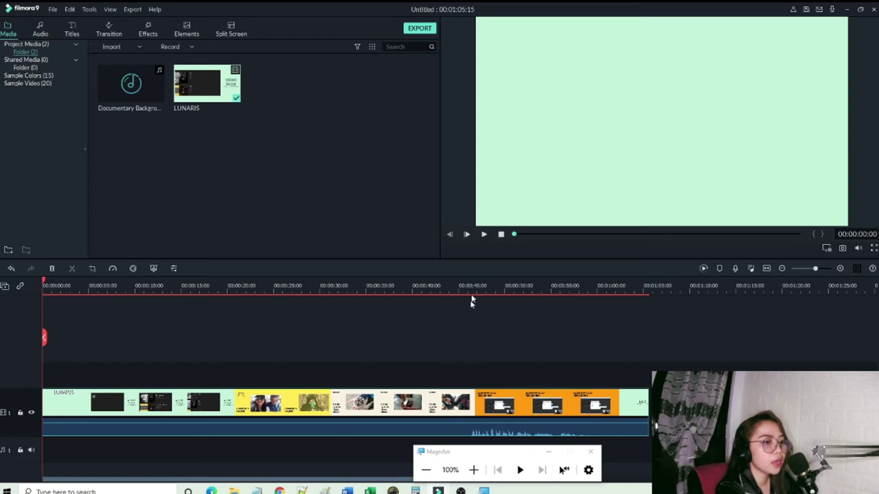
Play the opening of the LUNARIS clip, stop it, and replay the first moments in the preview.
{"action": "left_click", "coordinate": [483, 235]}
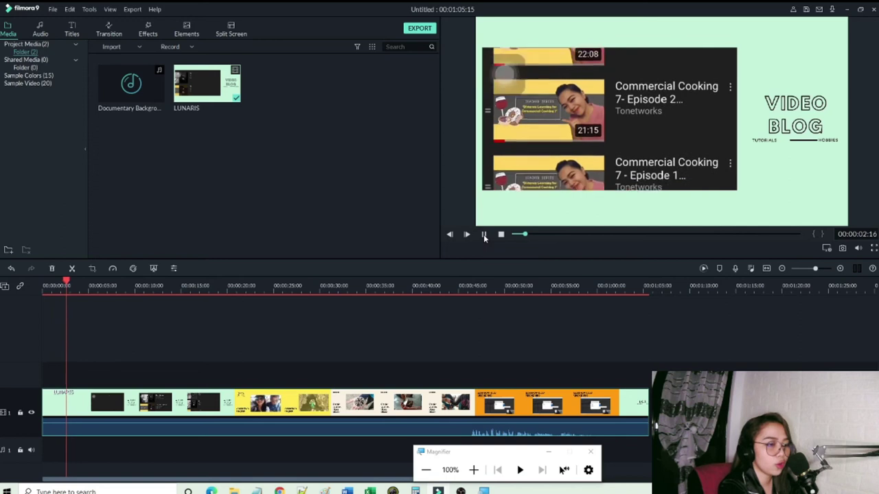
{"action": "left_click", "coordinate": [483, 235]}
{"action": "left_click", "coordinate": [500, 234]}
{"action": "left_click", "coordinate": [484, 234]}
{"action": "left_click", "coordinate": [483, 234]}
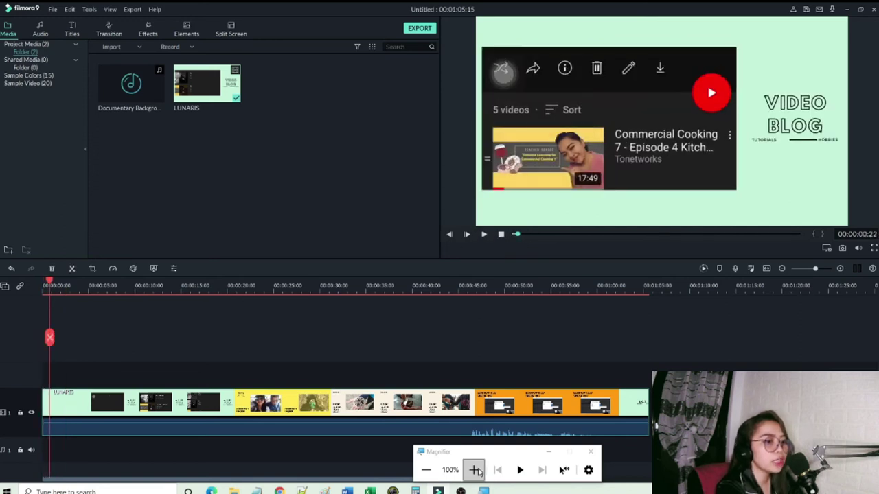
Apply the Fade transition to the beginning of the LUNARIS clip on the timeline.
{"action": "left_click", "coordinate": [475, 471]}
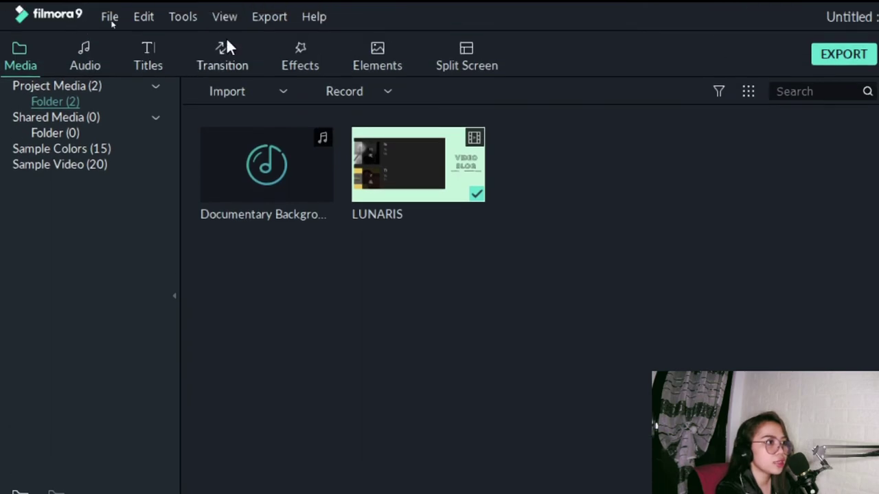
{"action": "left_click", "coordinate": [226, 44]}
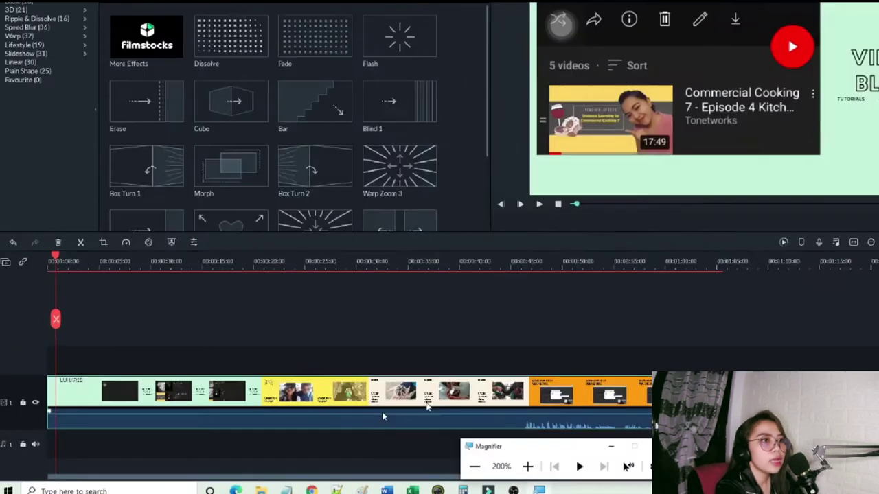
{"action": "key", "text": "super+minus"}
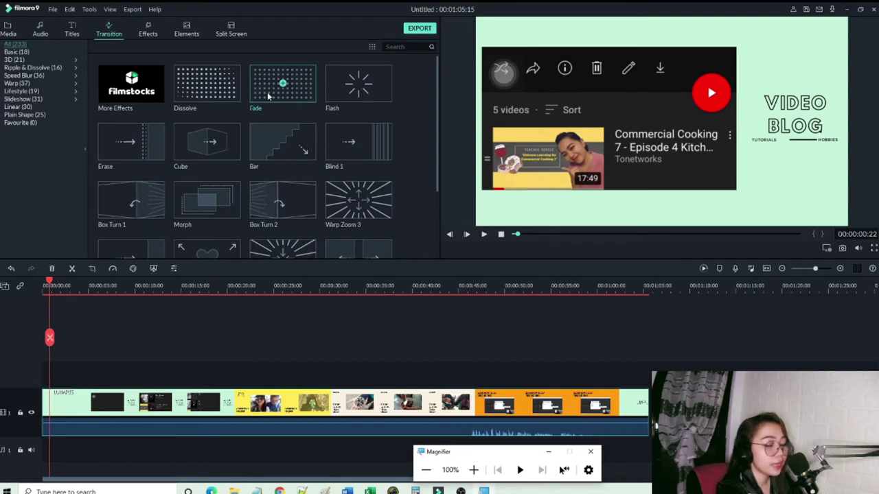
{"action": "left_click_drag", "start_coordinate": [268, 96], "coordinate": [52, 419]}
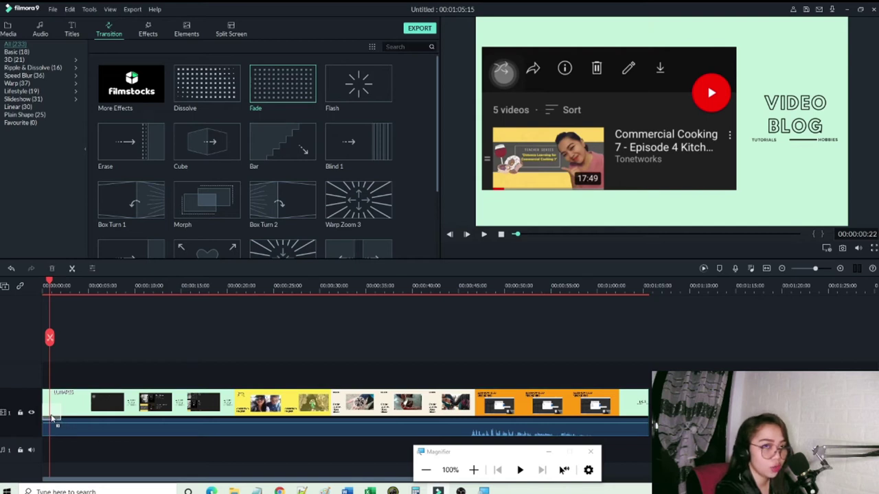
{"action": "left_click_drag", "start_coordinate": [53, 417], "coordinate": [52, 417]}
Preview the Fade at the clip's opening and return the playhead to the start of the timeline.
{"action": "left_click", "coordinate": [483, 234]}
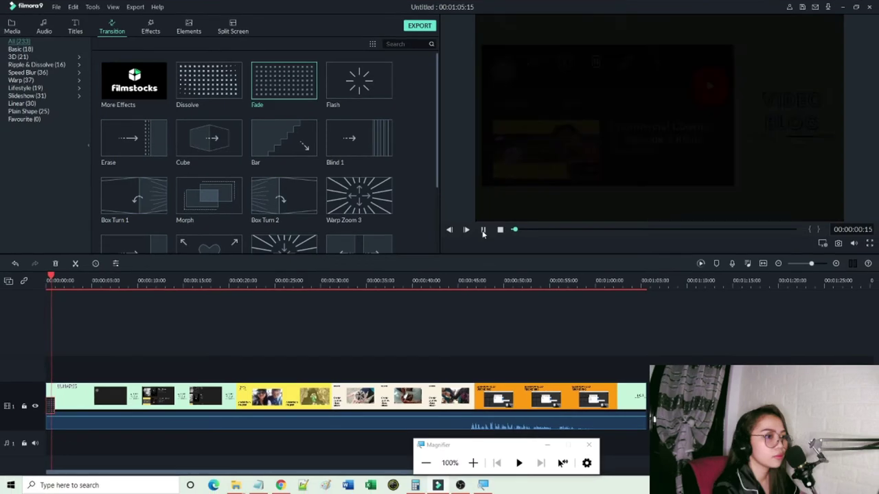
{"action": "left_click", "coordinate": [483, 231]}
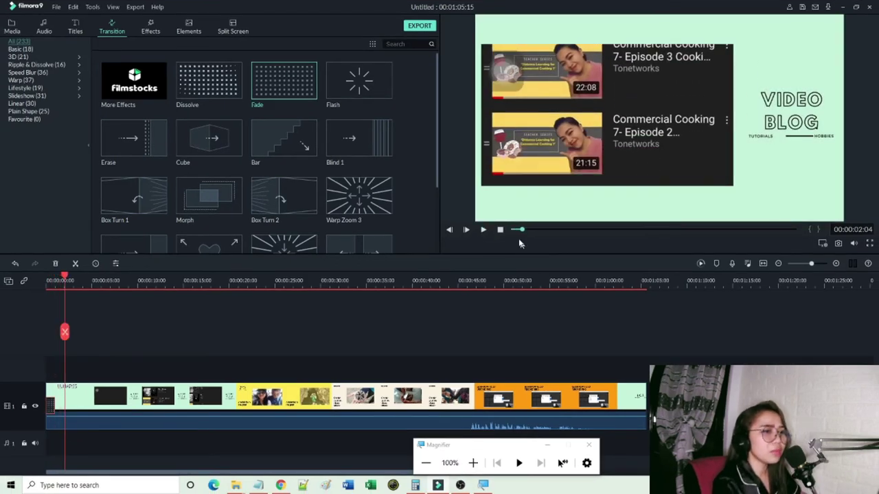
{"action": "left_click_drag", "start_coordinate": [524, 233], "coordinate": [492, 238]}
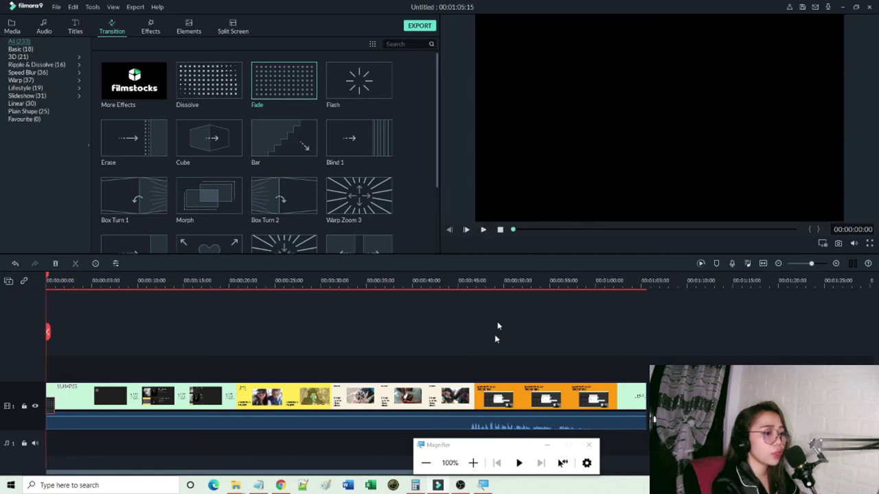
Lengthen the Fade transition at the start of the LUNARIS clip by extending its end on the timeline.
{"action": "left_click", "coordinate": [472, 462]}
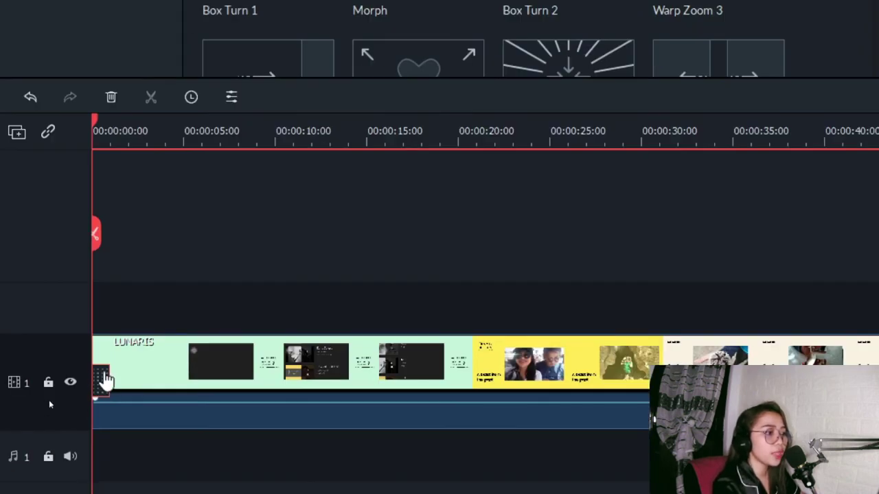
{"action": "left_click_drag", "start_coordinate": [108, 379], "coordinate": [136, 386]}
{"action": "left_click", "coordinate": [484, 440]}
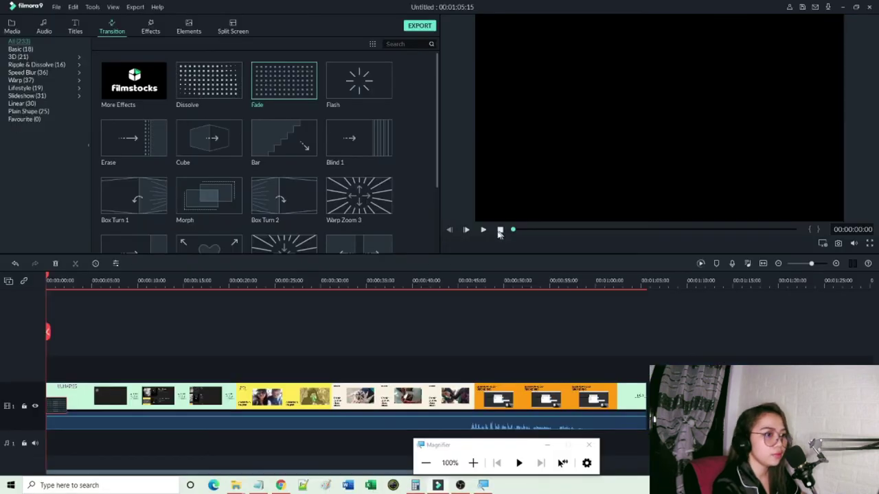
Play the LUNARIS opening to check the lengthened Fade, pause the preview, and inspect the Fade at the clip's start on the timeline.
{"action": "left_click", "coordinate": [483, 231]}
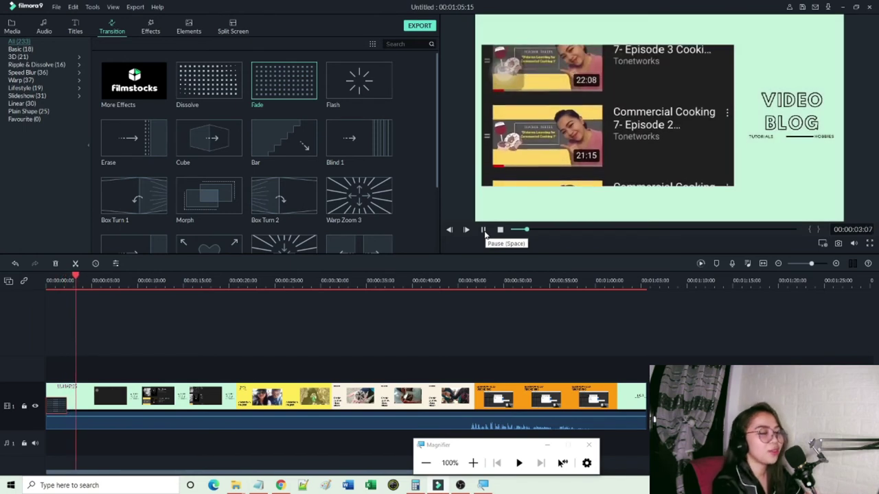
{"action": "left_click", "coordinate": [484, 231]}
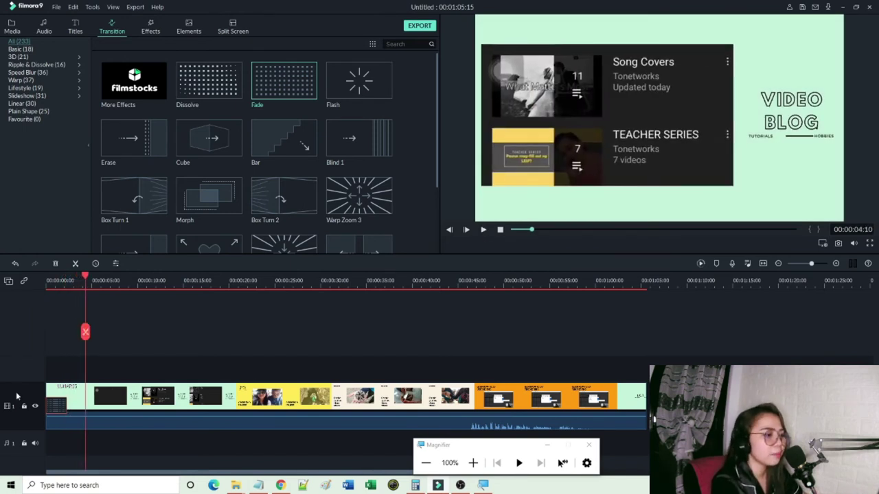
{"action": "left_click", "coordinate": [473, 463]}
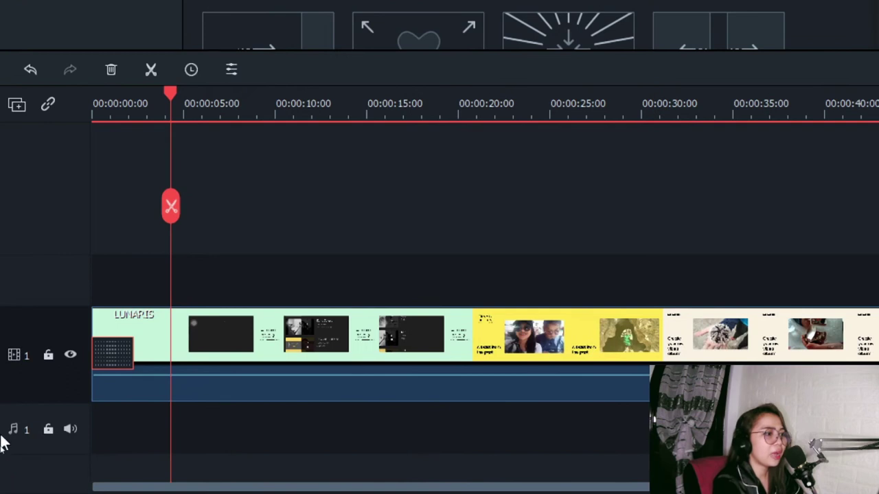
{"action": "left_click", "coordinate": [107, 113]}
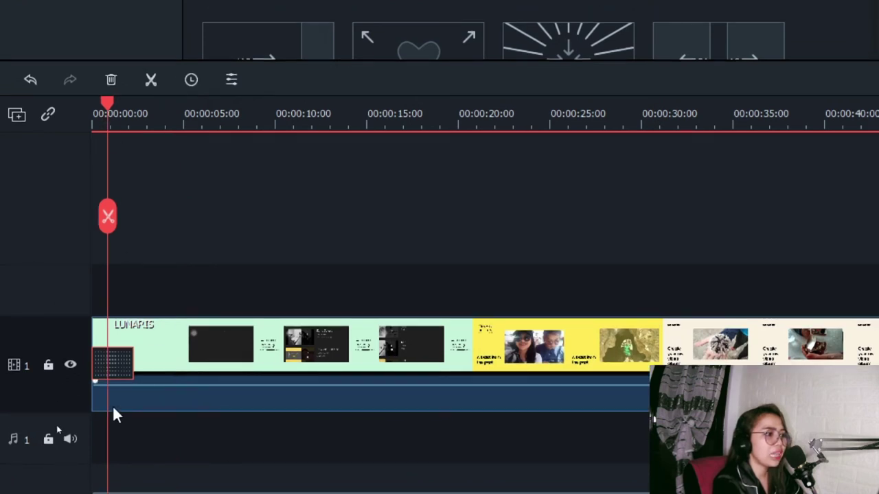
{"action": "left_click", "coordinate": [109, 370]}
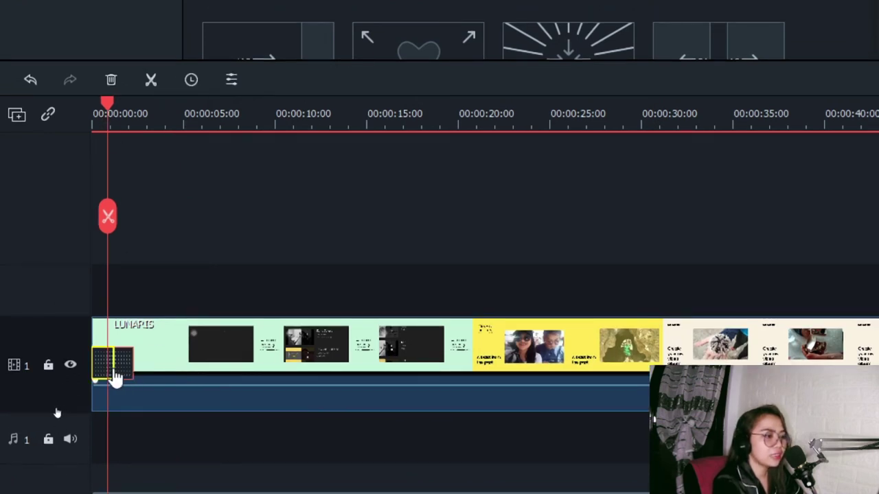
{"action": "key", "text": "super+minus"}
Place the Documentary Background music on audio track 1, beneath the LUNARIS clip.
{"action": "left_click", "coordinate": [483, 230]}
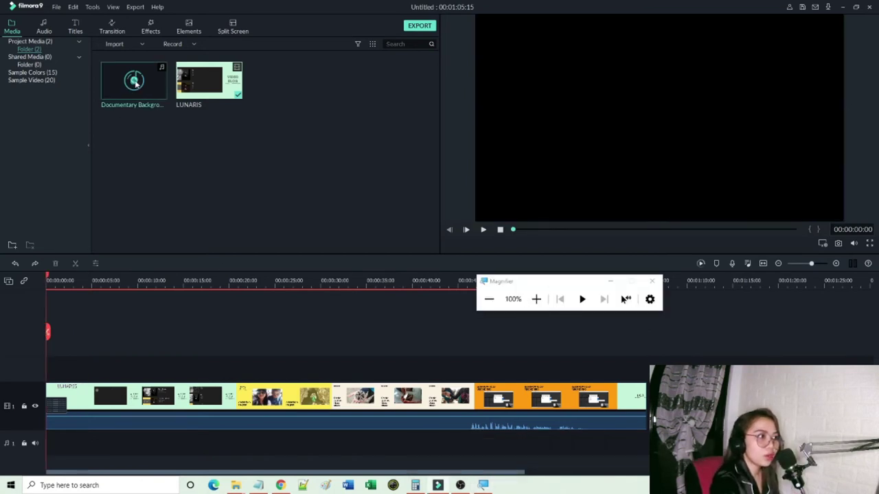
{"action": "key", "text": "super+plus"}
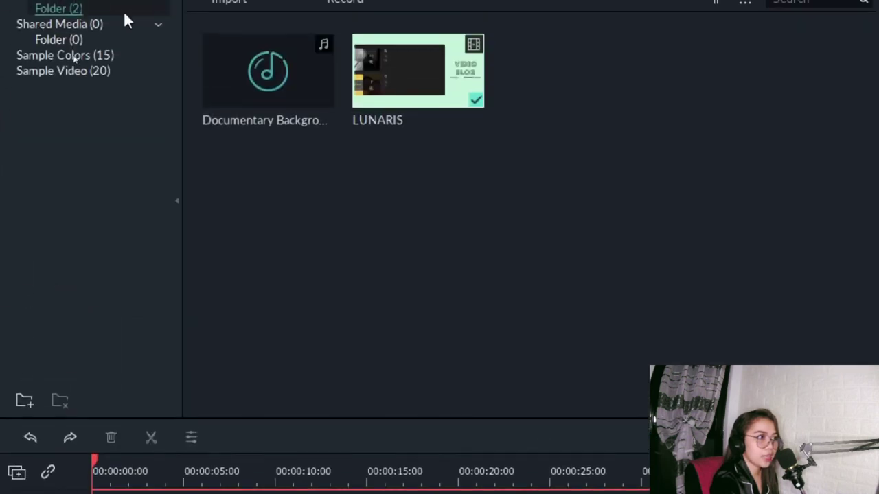
{"action": "left_click", "coordinate": [269, 77]}
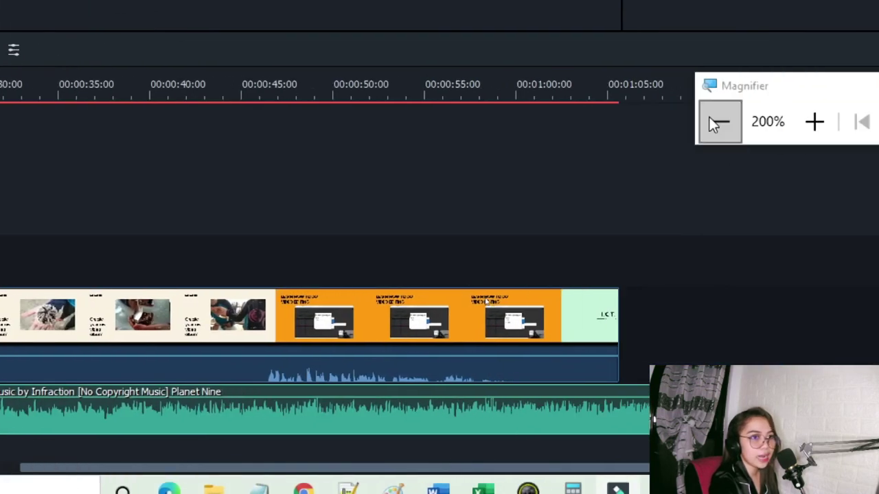
{"action": "left_click", "coordinate": [714, 123]}
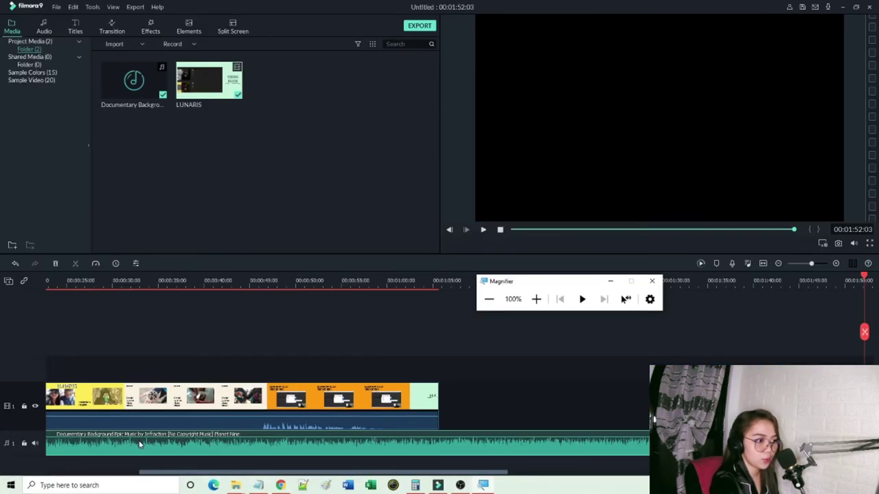
Lower the background music clip's volume to about -8.4 dB on its timeline volume line.
{"action": "left_click", "coordinate": [536, 299]}
{"action": "mouse_move", "coordinate": [133, 378]}
{"action": "left_mouse_down"}
{"action": "mouse_move", "coordinate": [133, 390]}
{"action": "mouse_move", "coordinate": [136, 383]}
{"action": "left_mouse_up"}
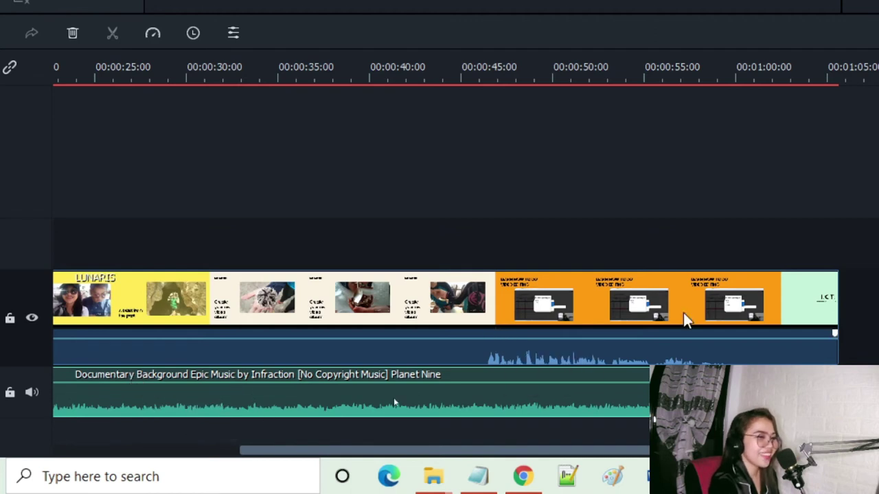
{"action": "left_click", "coordinate": [489, 299]}
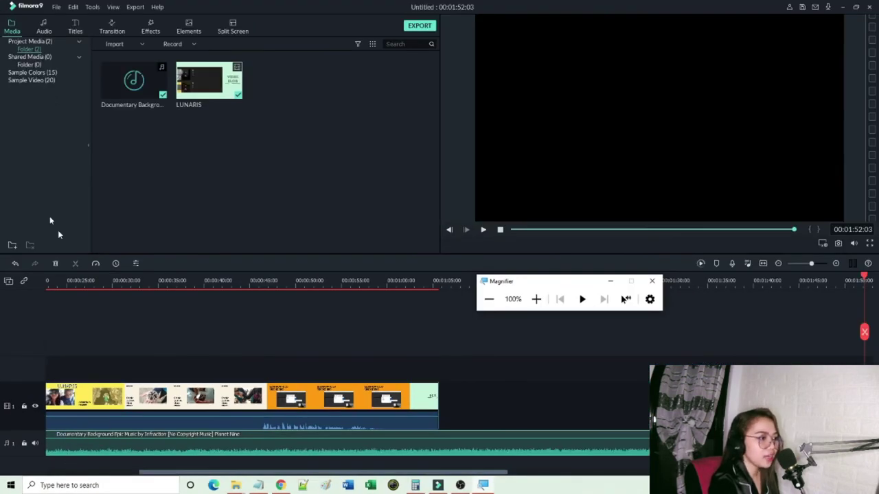
Play the video with the background music from the start of the timeline and pause at about 12 seconds.
{"action": "left_click", "coordinate": [499, 230]}
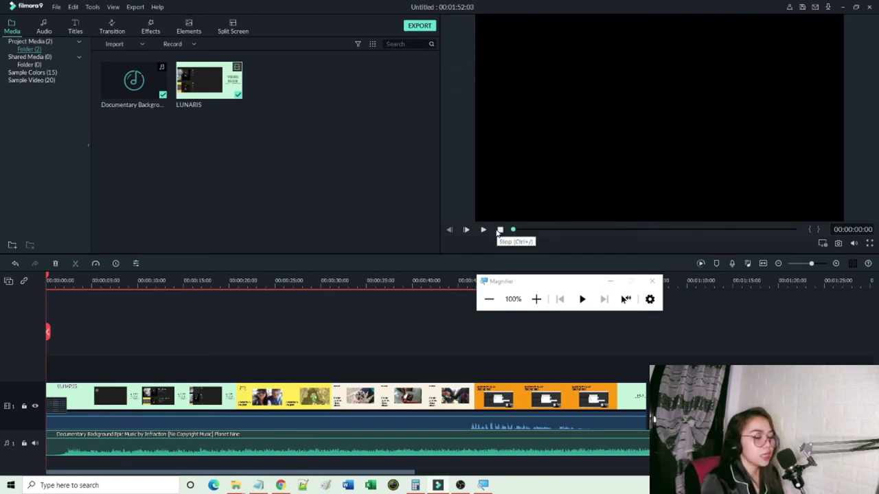
{"action": "key", "text": "space"}
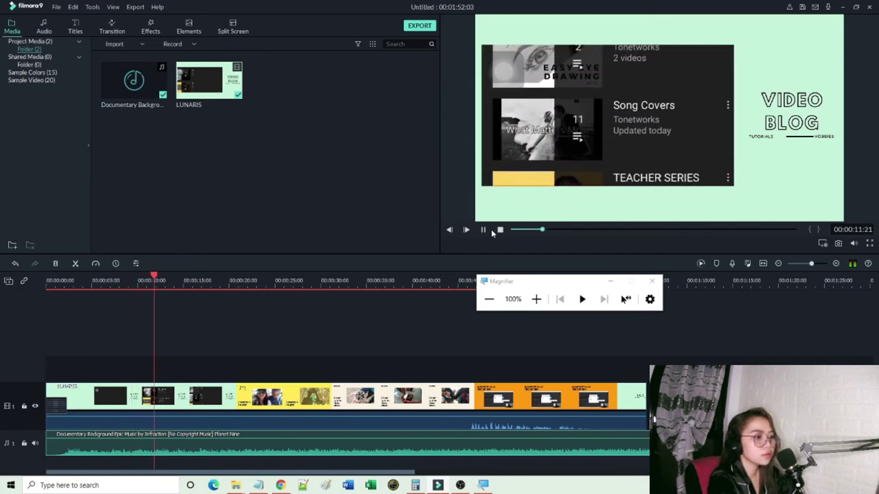
{"action": "left_click", "coordinate": [491, 231]}
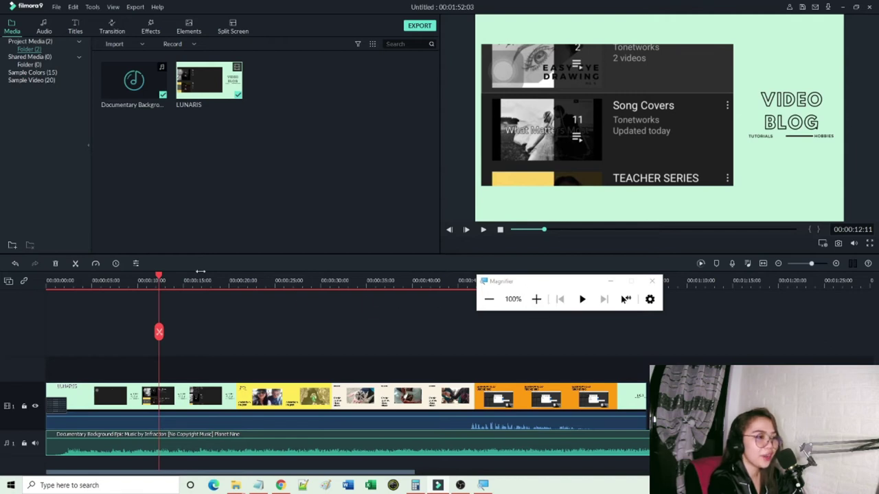
Replay short passages between about 10 and 12 seconds to find a suitable cut point in the music.
{"action": "left_click", "coordinate": [143, 283]}
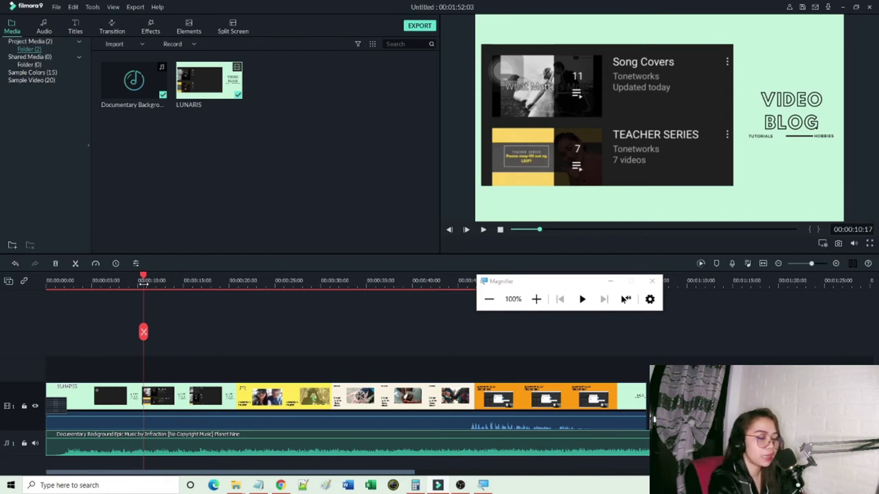
{"action": "key", "text": "space"}
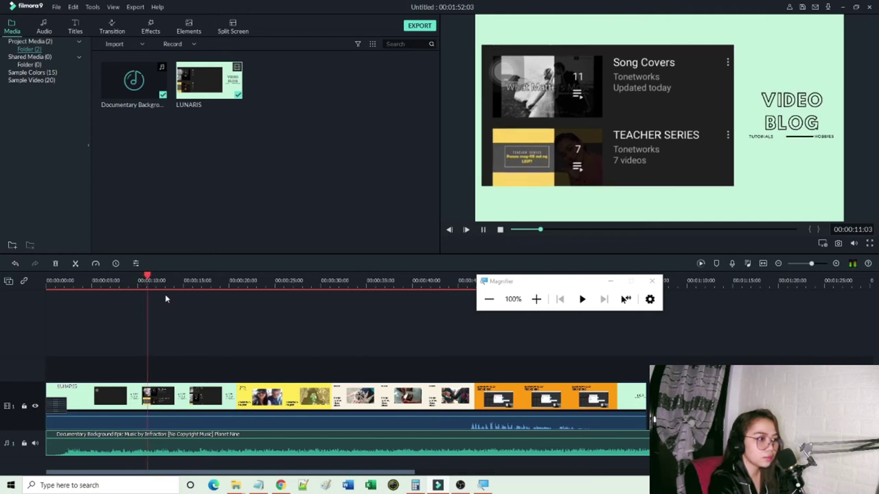
{"action": "key", "text": "space"}
{"action": "left_click", "coordinate": [153, 287]}
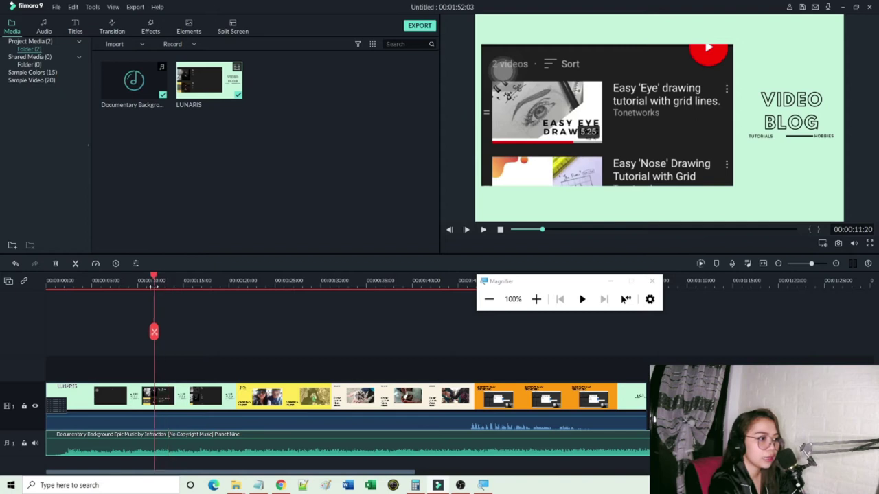
{"action": "key", "text": "space"}
{"action": "key", "text": "space"}
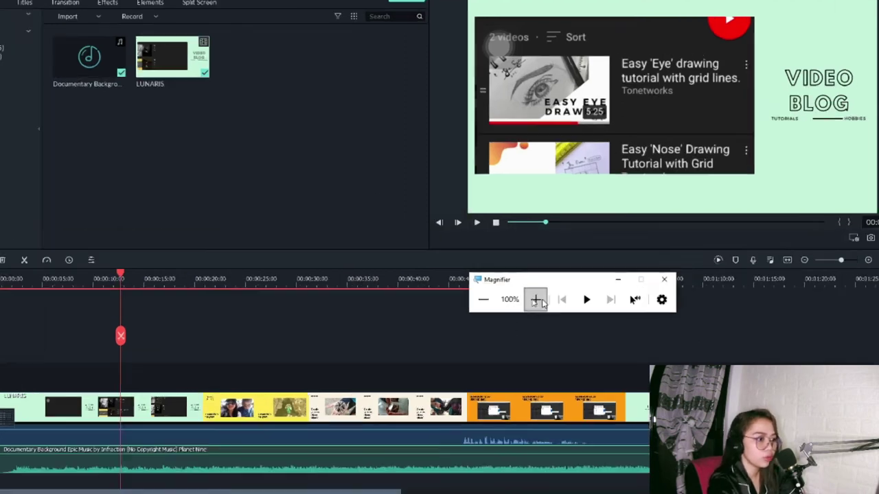
Fine-tune the cut point by replaying the passage, and split the background music clip at about 12 seconds.
{"action": "left_click", "coordinate": [536, 298]}
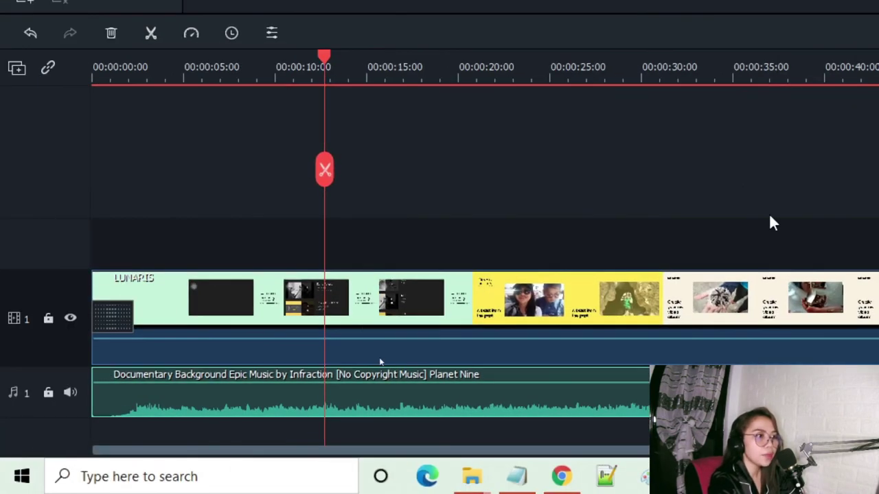
{"action": "left_click", "coordinate": [287, 91]}
{"action": "key", "text": "space"}
{"action": "left_click", "coordinate": [322, 410]}
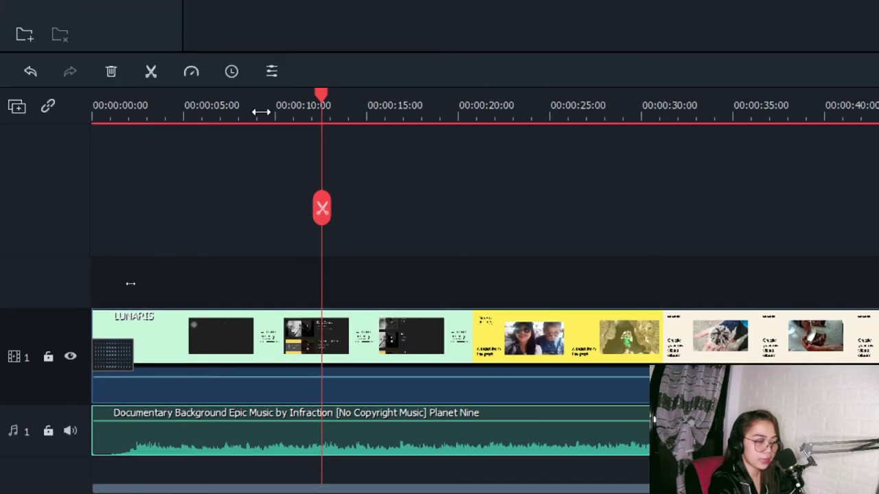
{"action": "left_click", "coordinate": [261, 112]}
{"action": "key", "text": "space"}
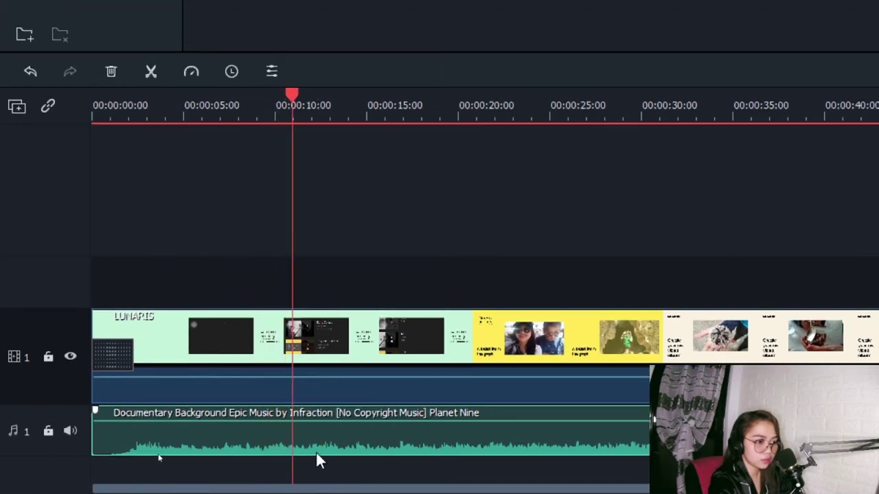
{"action": "left_click", "coordinate": [316, 451]}
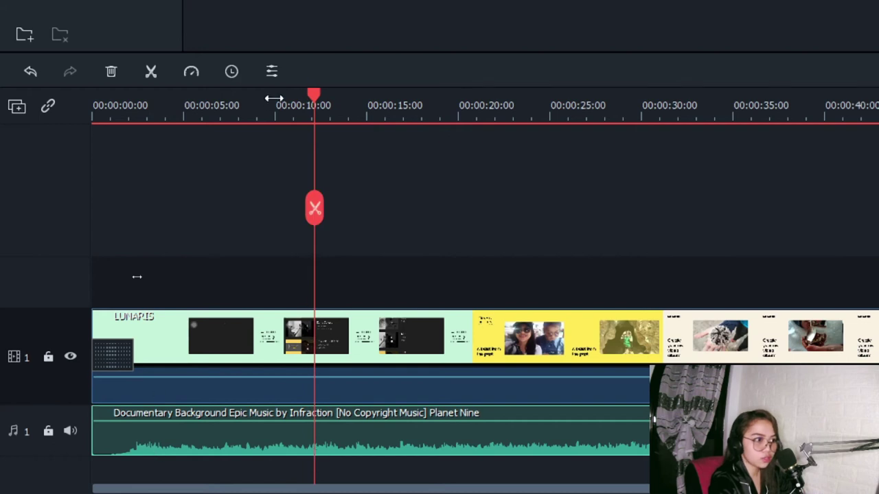
{"action": "left_click", "coordinate": [312, 96]}
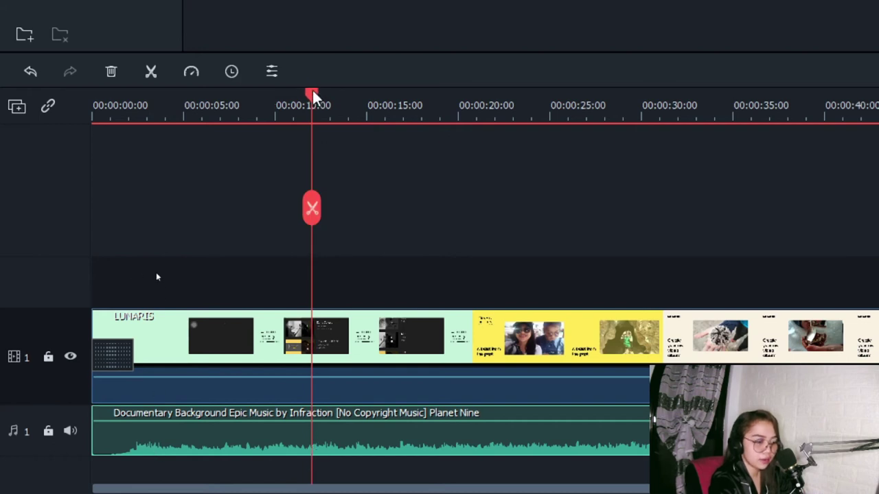
{"action": "left_click_drag", "start_coordinate": [312, 97], "coordinate": [312, 96]}
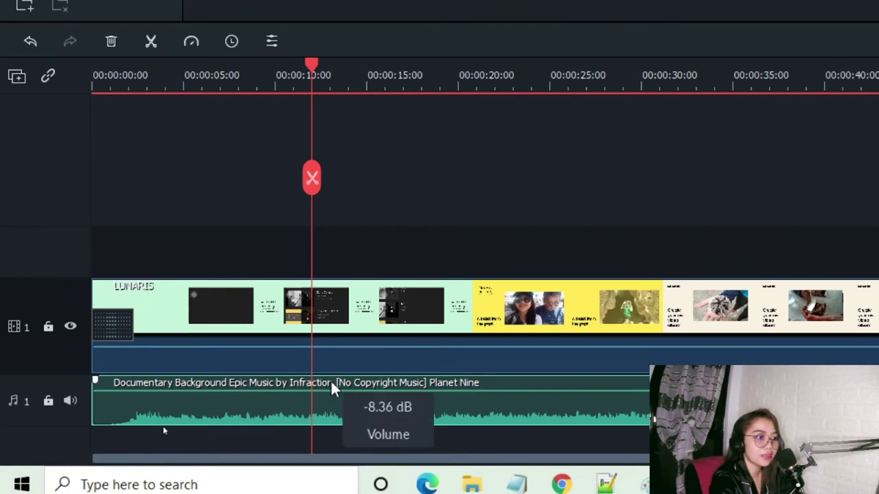
{"action": "left_click", "coordinate": [313, 182]}
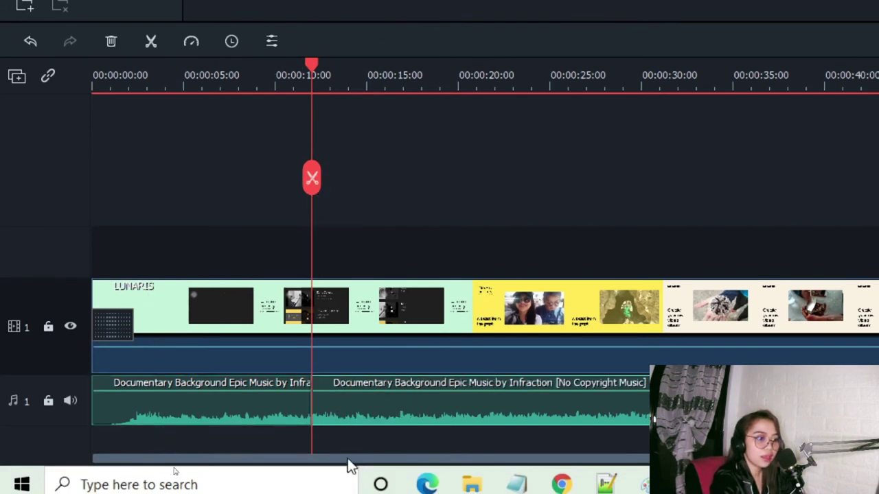
{"action": "left_click_drag", "start_coordinate": [314, 64], "coordinate": [244, 77]}
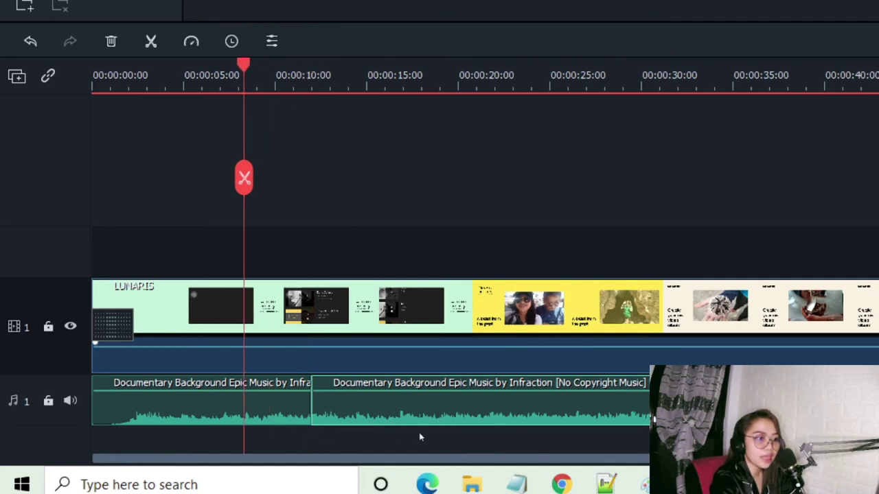
{"action": "left_click", "coordinate": [732, 122]}
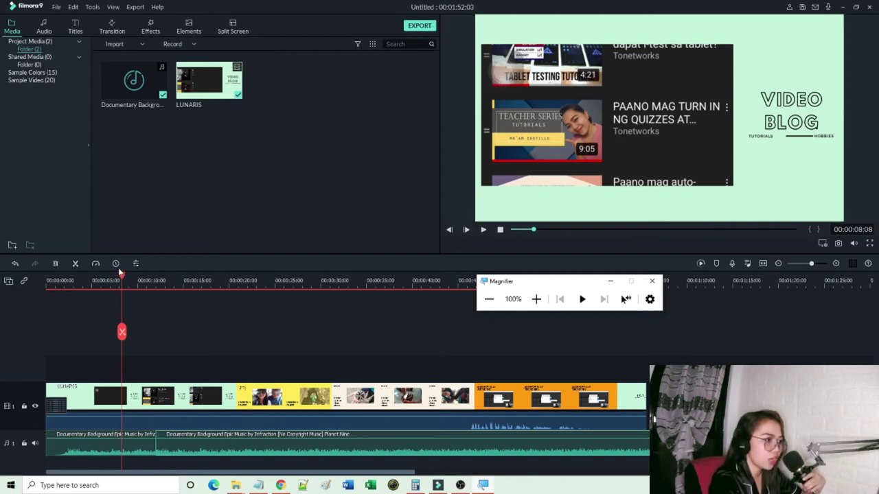
Split the LUNARIS video clip at 00:00:12:02, in line with the cut in the music.
{"action": "key", "text": "super+plus"}
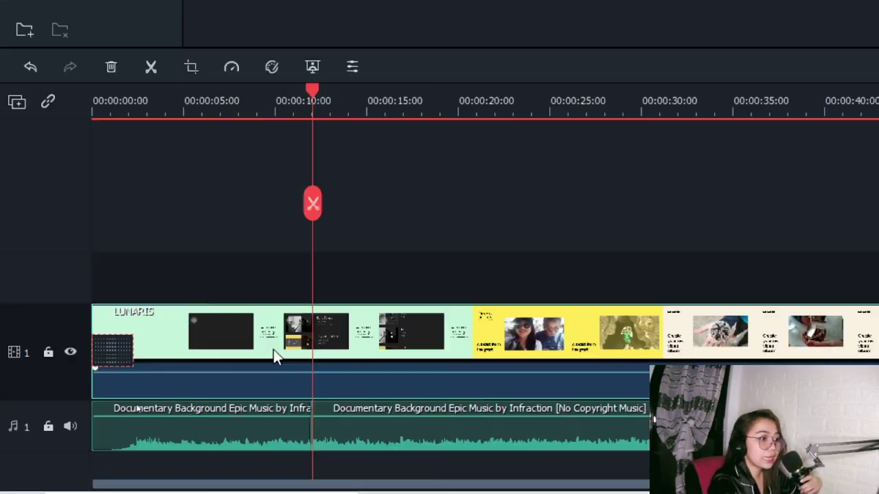
{"action": "left_click", "coordinate": [309, 203]}
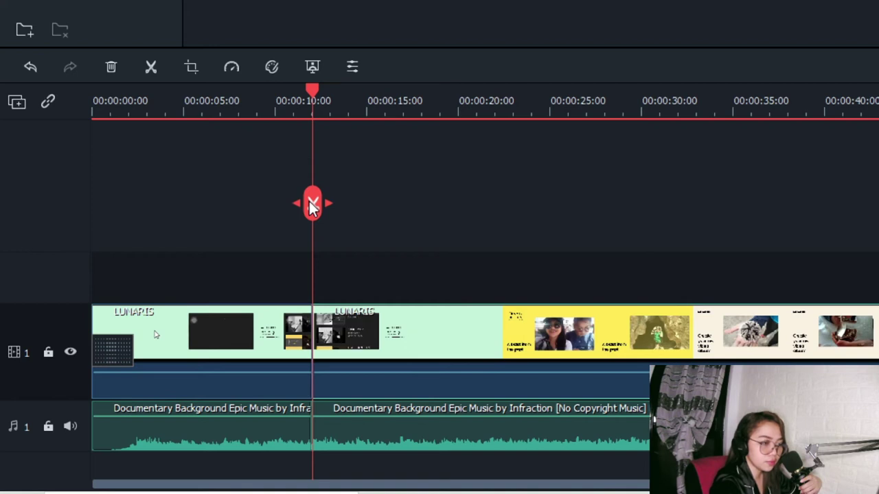
{"action": "left_click", "coordinate": [686, 142]}
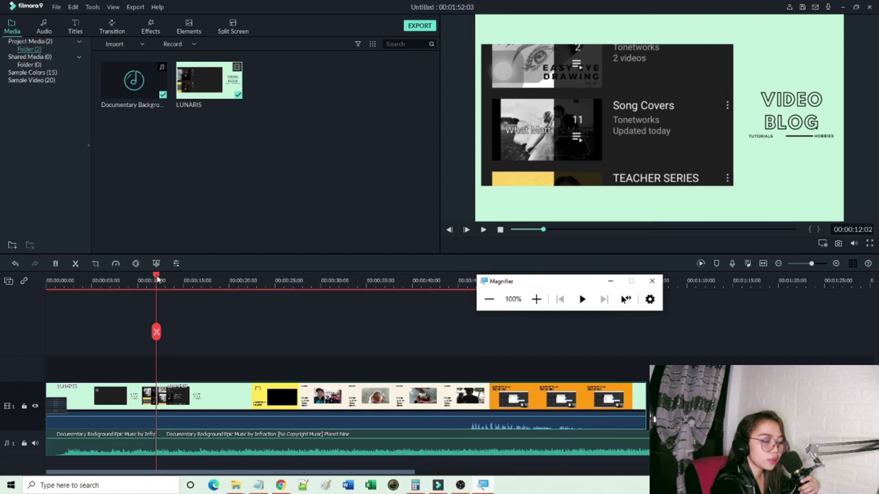
Split the LUNARIS video clip at 00:00:17:01, where the Empowerment Technology list fades out, leaving the background music uncut there.
{"action": "left_click_drag", "start_coordinate": [157, 276], "coordinate": [204, 282]}
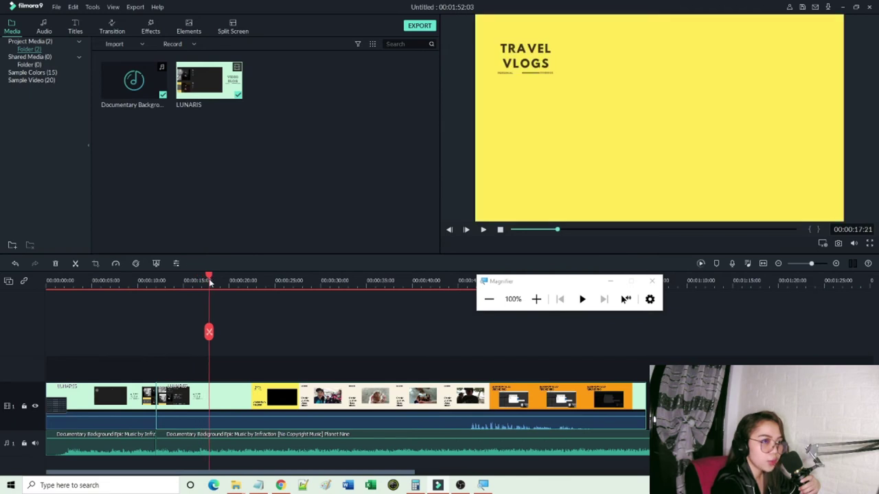
{"action": "left_click_drag", "start_coordinate": [210, 283], "coordinate": [203, 284]}
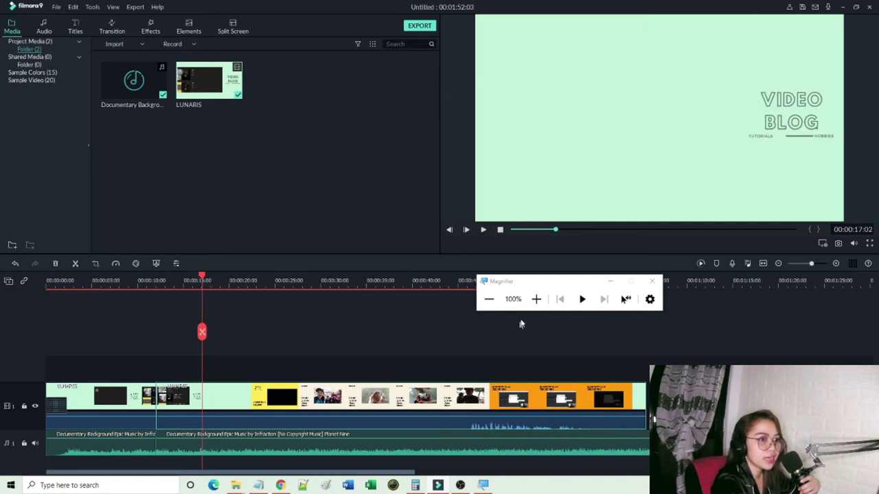
{"action": "left_click", "coordinate": [201, 275]}
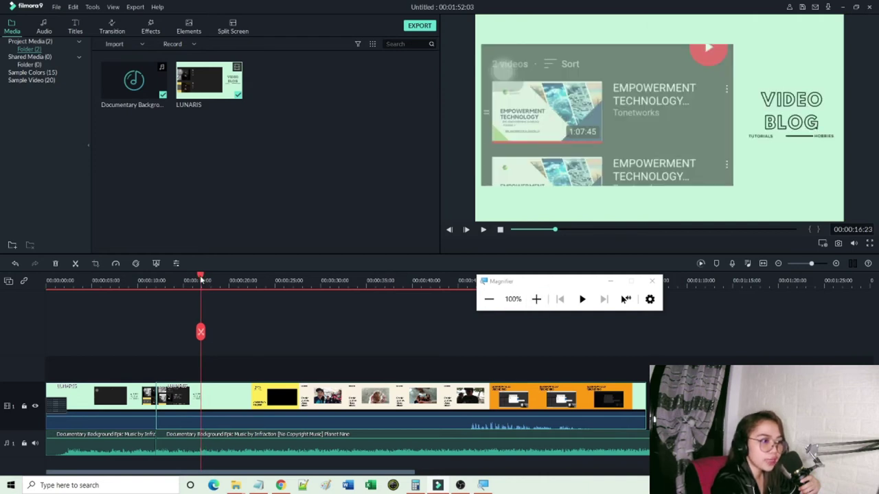
{"action": "left_click_drag", "start_coordinate": [201, 278], "coordinate": [203, 279]}
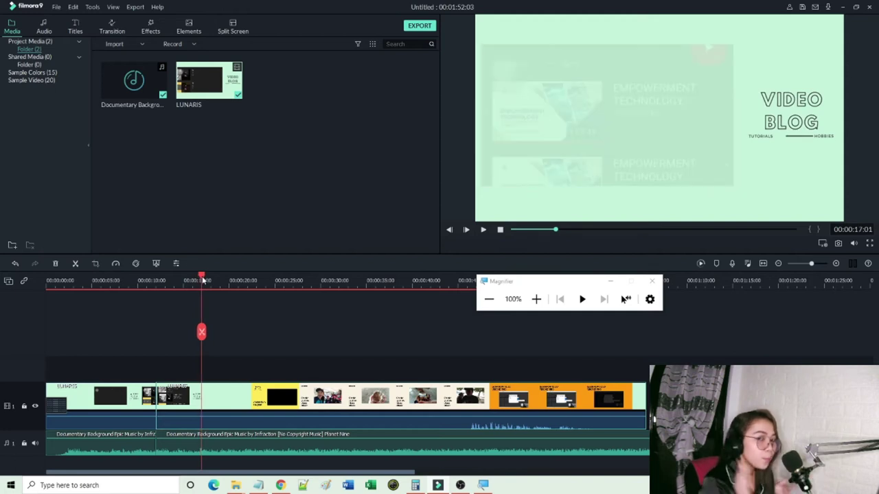
{"action": "left_click", "coordinate": [536, 298]}
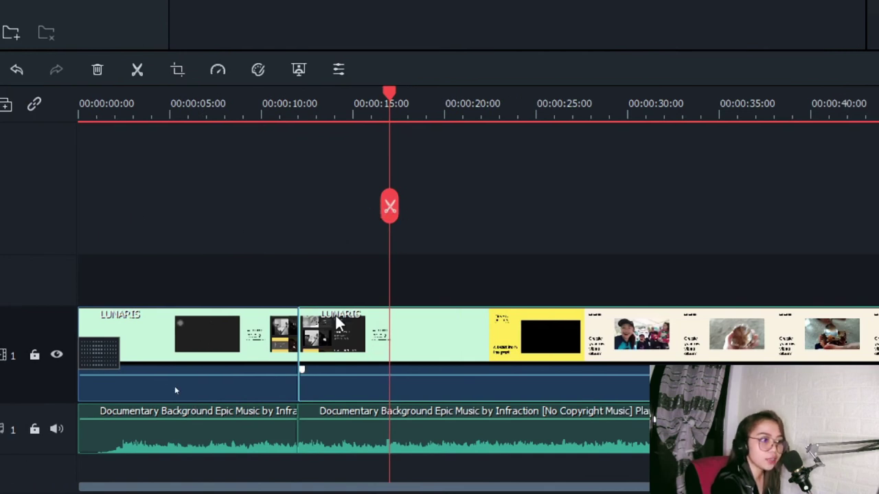
{"action": "left_click", "coordinate": [355, 446]}
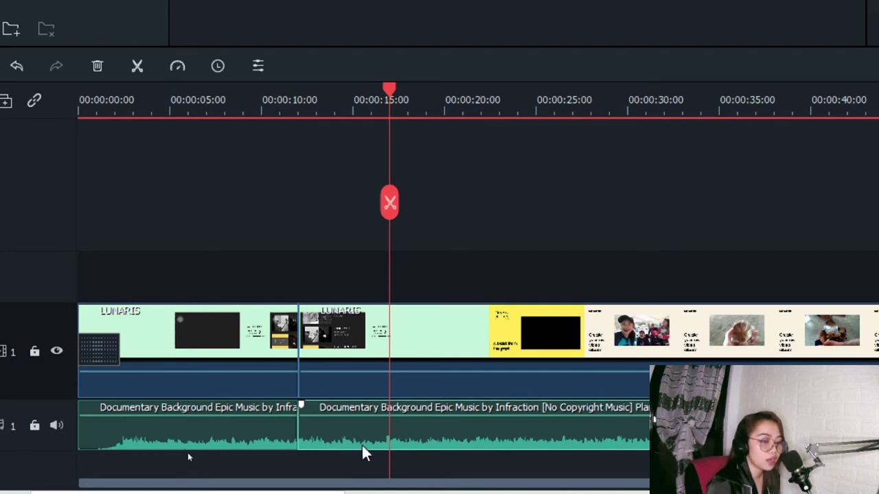
{"action": "left_click", "coordinate": [343, 337]}
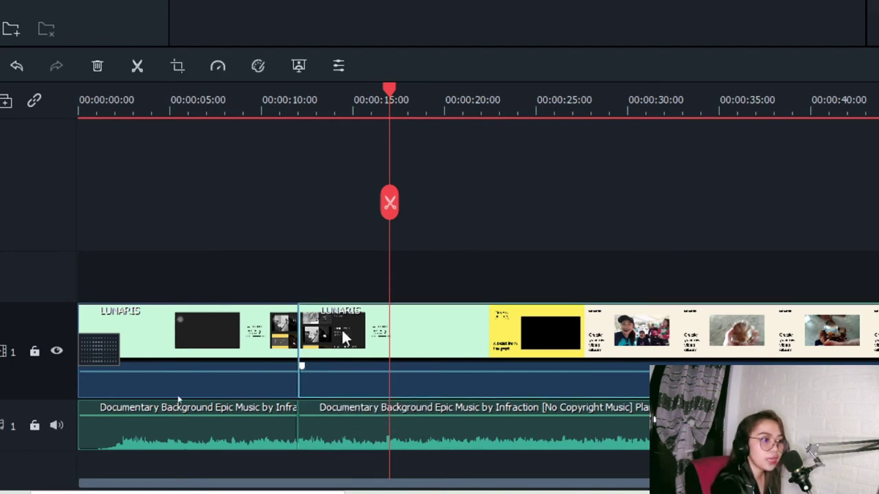
{"action": "left_click", "coordinate": [389, 203]}
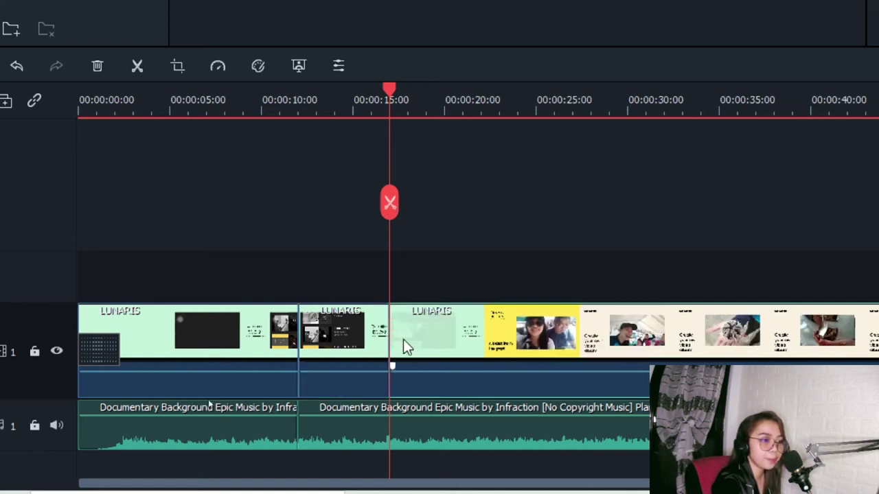
Delete the LUNARIS segment between the cuts at about 12 and 17 seconds, closing the gap it leaves.
{"action": "left_click", "coordinate": [335, 334]}
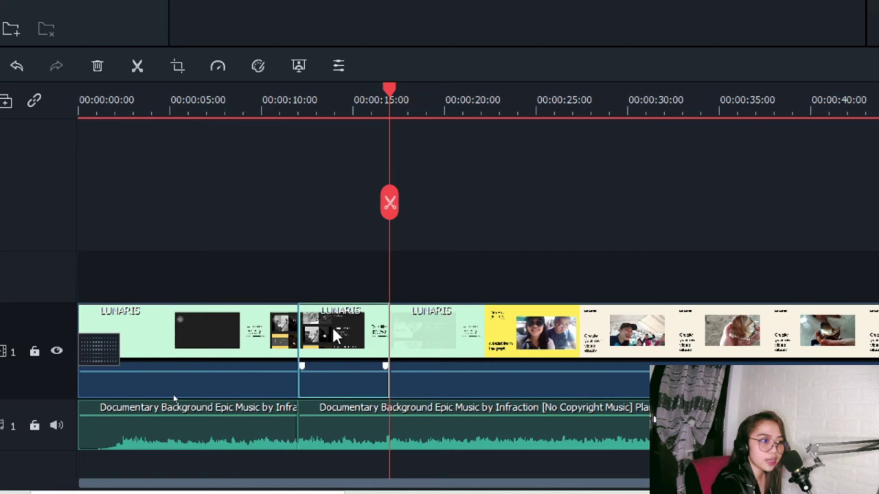
{"action": "right_click", "coordinate": [332, 328]}
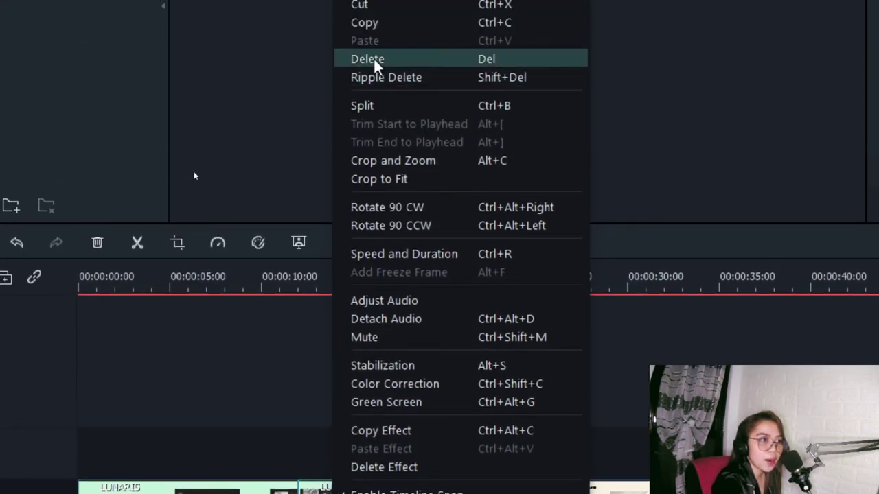
{"action": "left_click", "coordinate": [323, 420]}
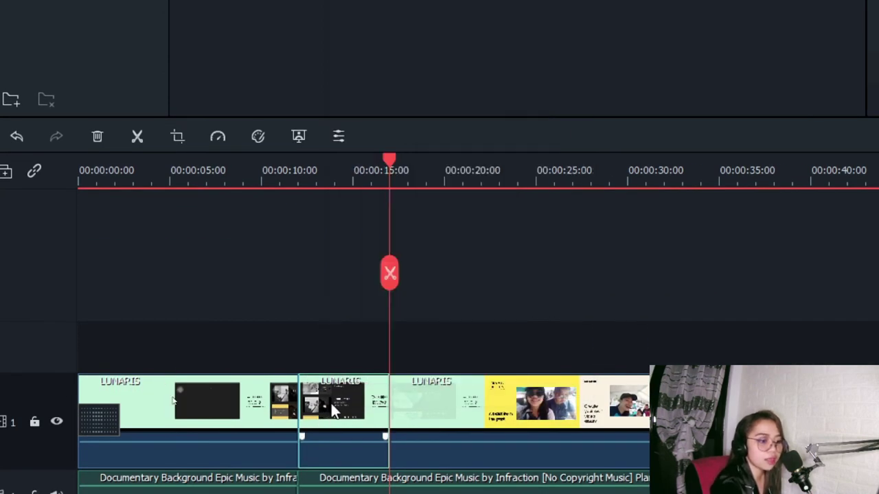
{"action": "key", "text": "Delete"}
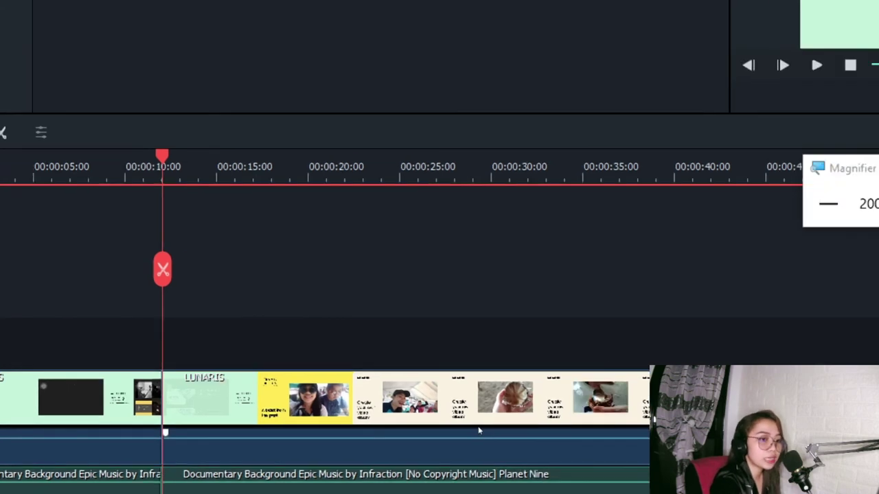
Play the passage across the cut at about 12 seconds twice, starting from about 00:00:10:18.
{"action": "left_click", "coordinate": [488, 299]}
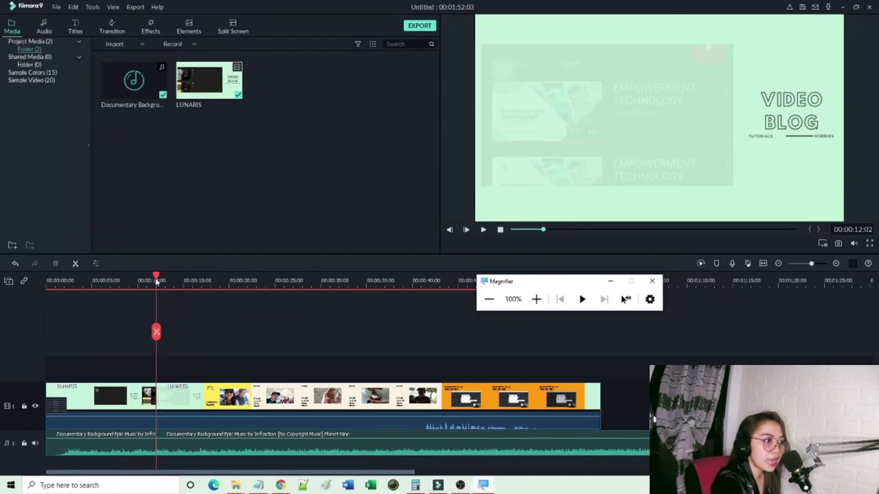
{"action": "left_click_drag", "start_coordinate": [156, 280], "coordinate": [145, 280]}
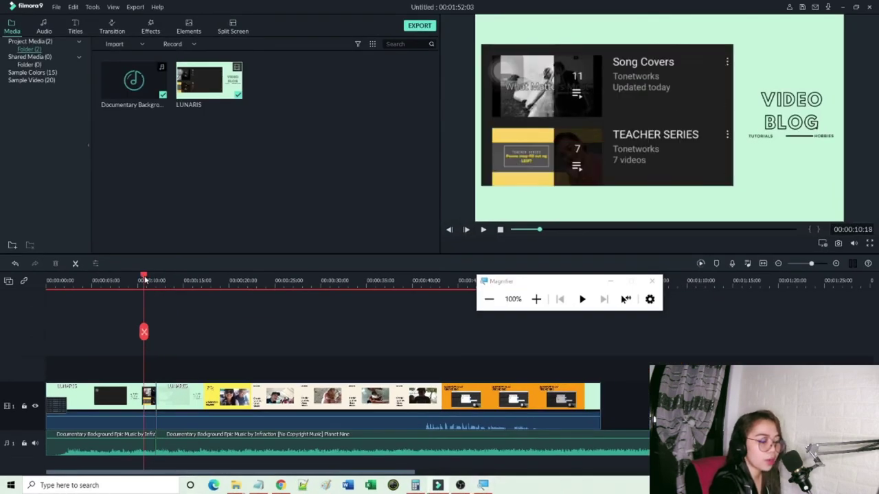
{"action": "key", "text": "space"}
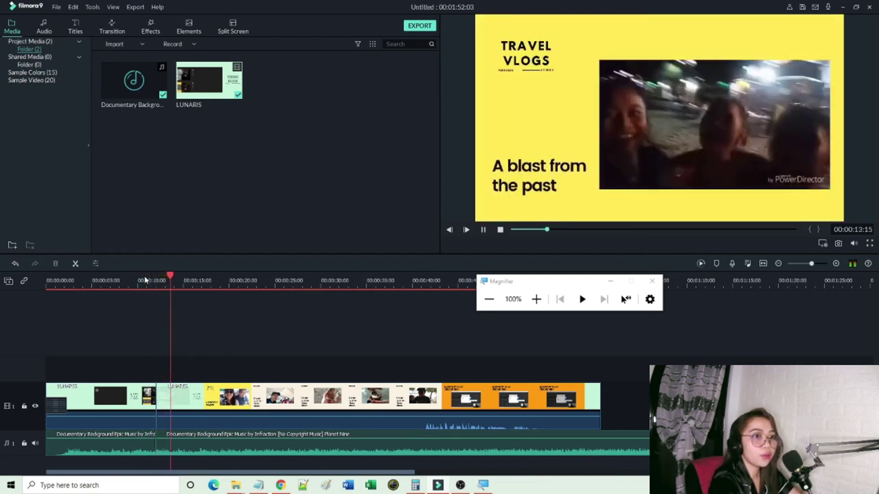
{"action": "key", "text": "space"}
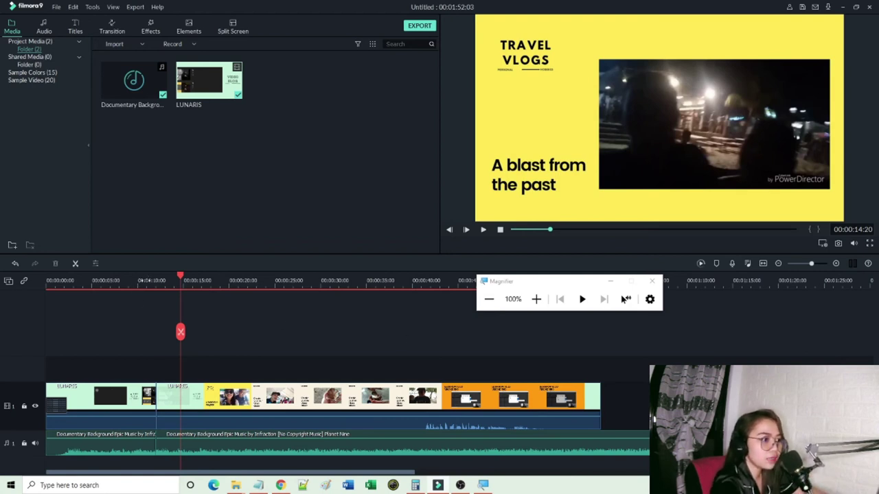
{"action": "left_click", "coordinate": [145, 280]}
{"action": "key", "text": "space"}
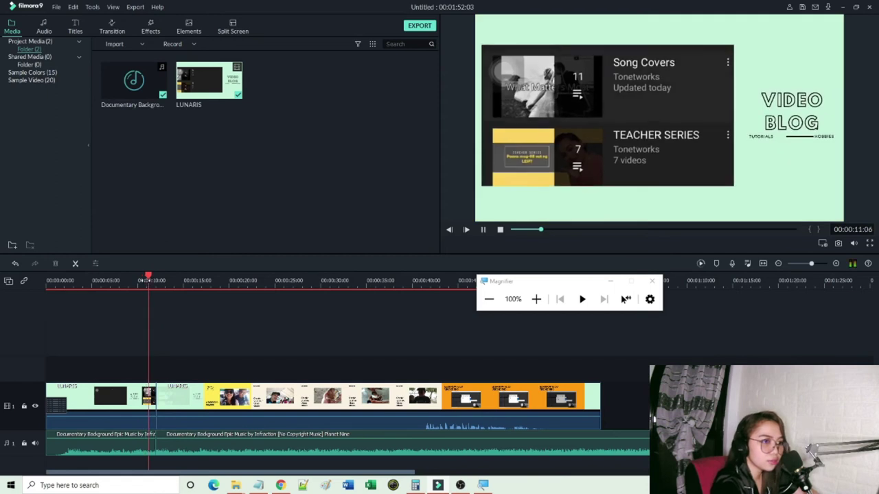
{"action": "key", "text": "space"}
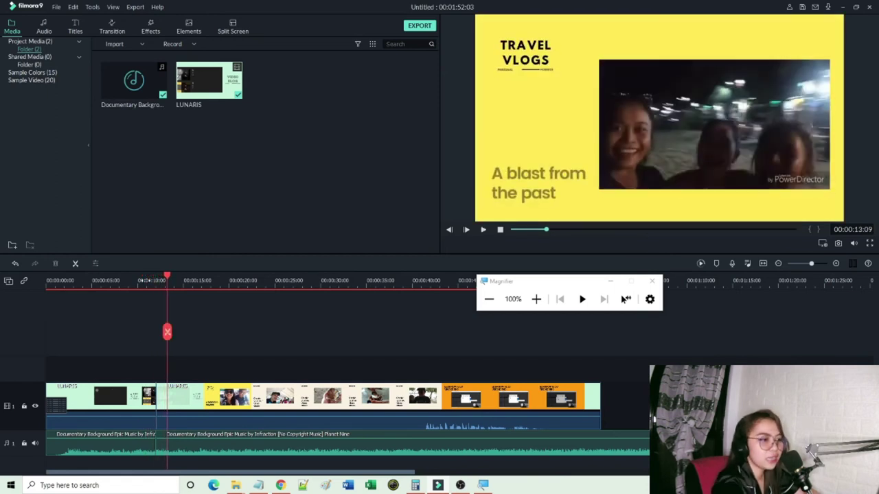
Trim about half a second off the end of the first LUNARIS segment.
{"action": "left_click", "coordinate": [536, 300]}
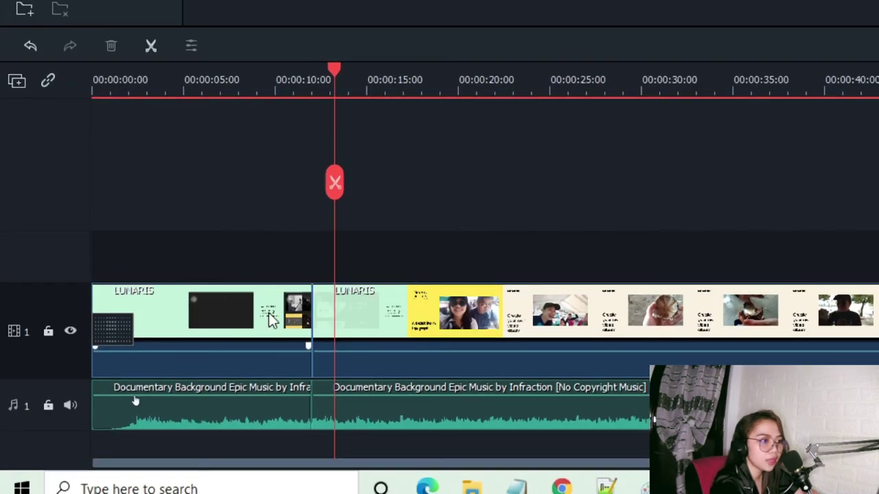
{"action": "left_click", "coordinate": [273, 313]}
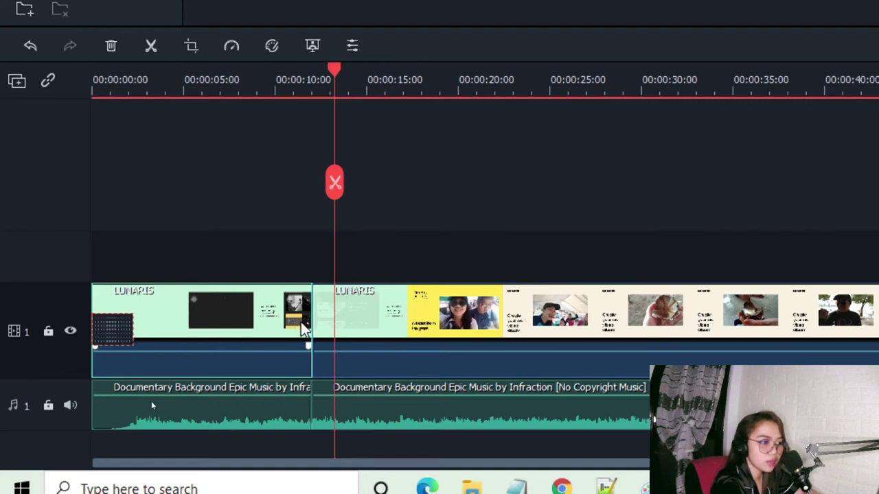
{"action": "left_click_drag", "start_coordinate": [313, 321], "coordinate": [304, 332]}
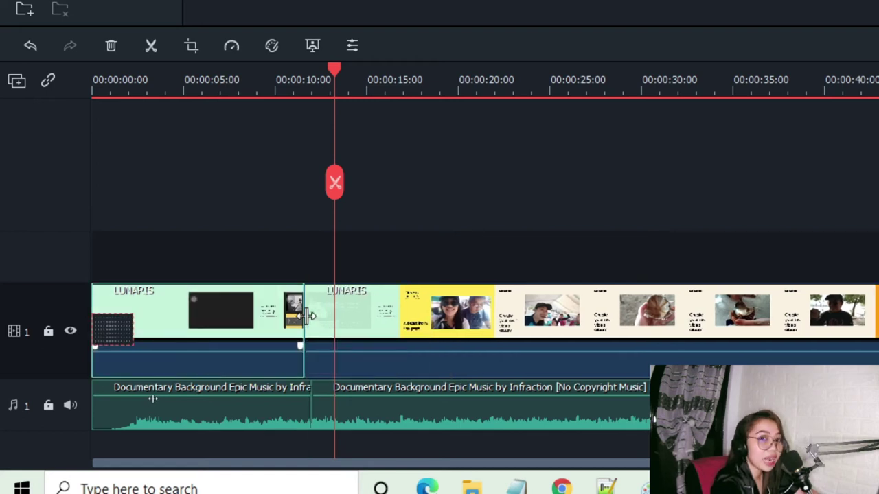
Play the timeline from 00:00:10:08 across the trimmed cut and pause at about 22 seconds.
{"action": "key", "text": "super+minus"}
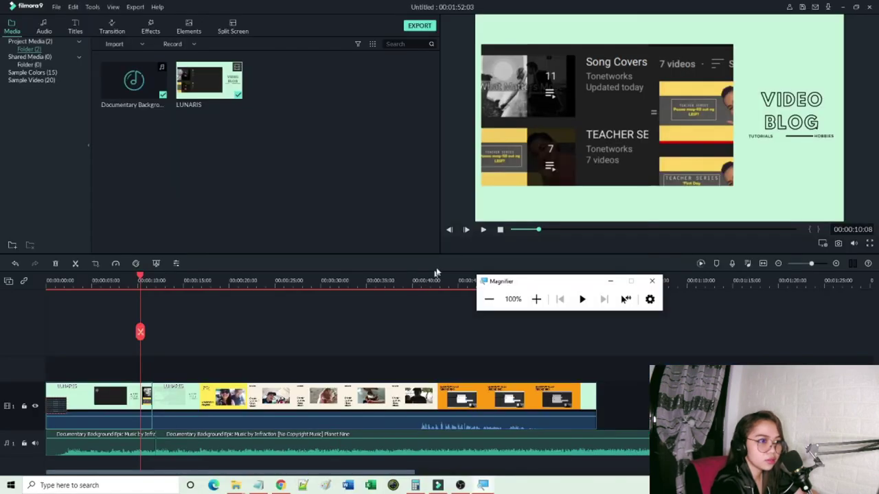
{"action": "left_click", "coordinate": [485, 230]}
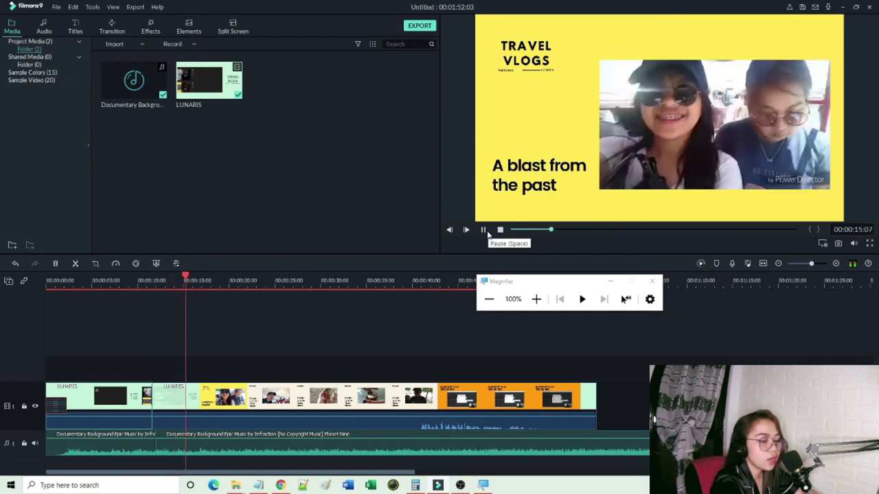
{"action": "left_click", "coordinate": [483, 231]}
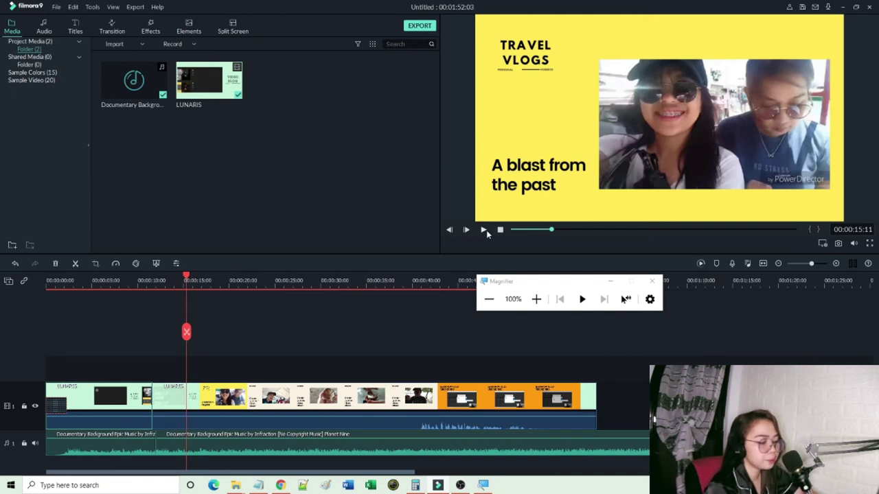
{"action": "left_click", "coordinate": [484, 231]}
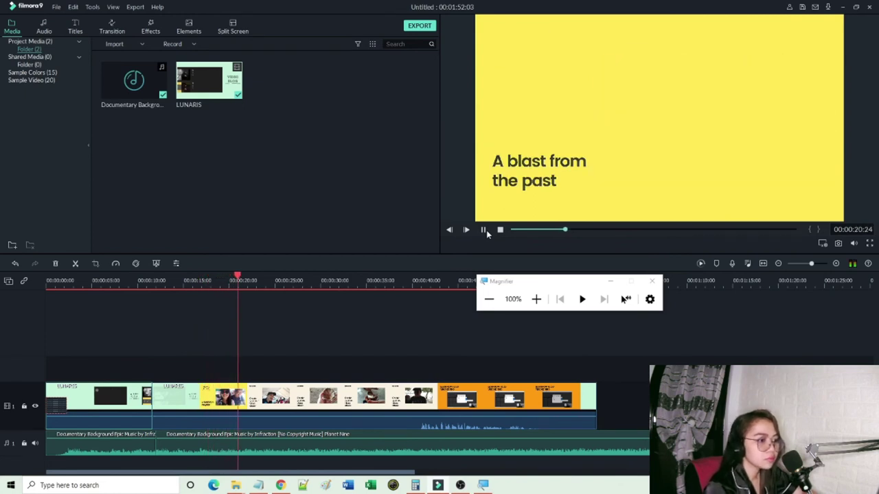
{"action": "left_click", "coordinate": [486, 230]}
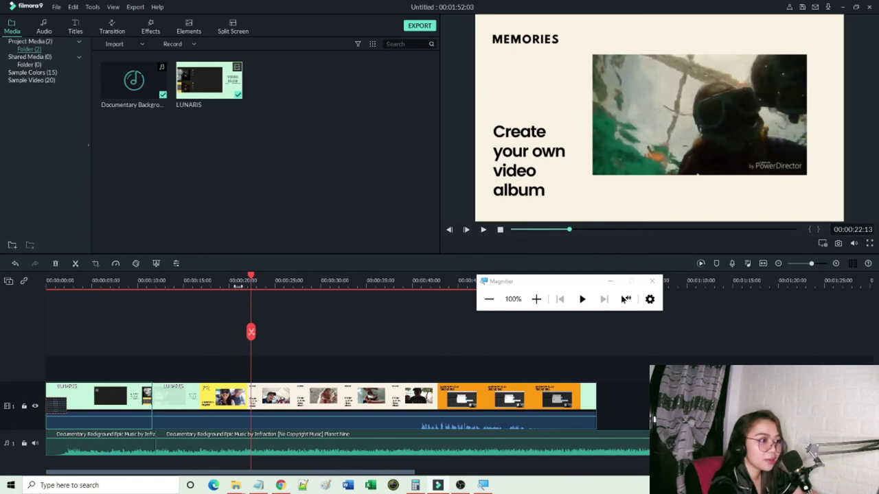
Review the Memories section by playing from 00:00:21:00 to about 32 seconds with a pause in between.
{"action": "left_click", "coordinate": [238, 283]}
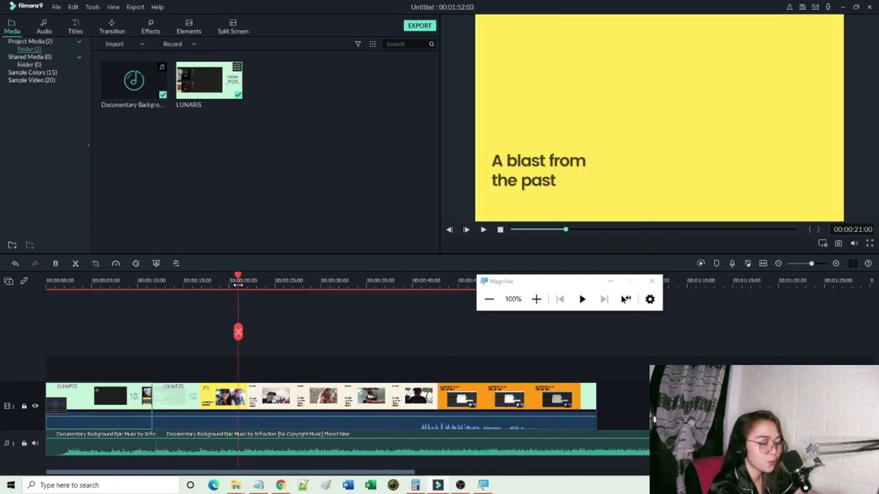
{"action": "key", "text": "space"}
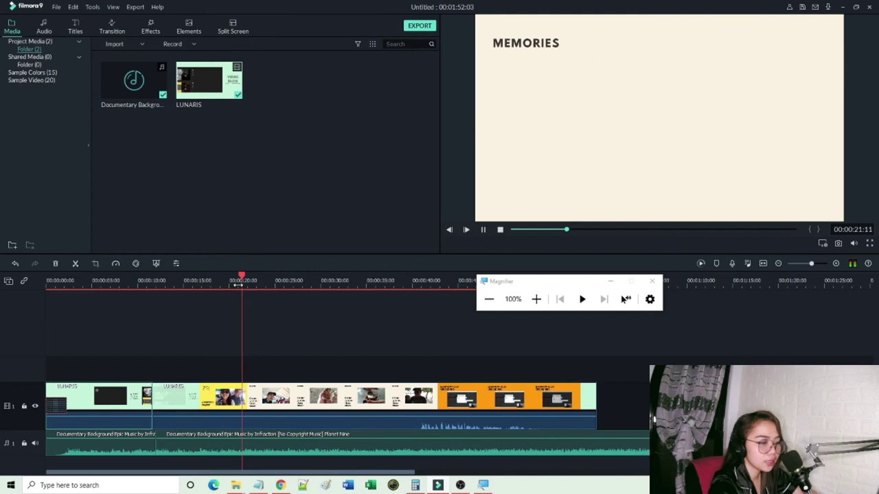
{"action": "key", "text": "space"}
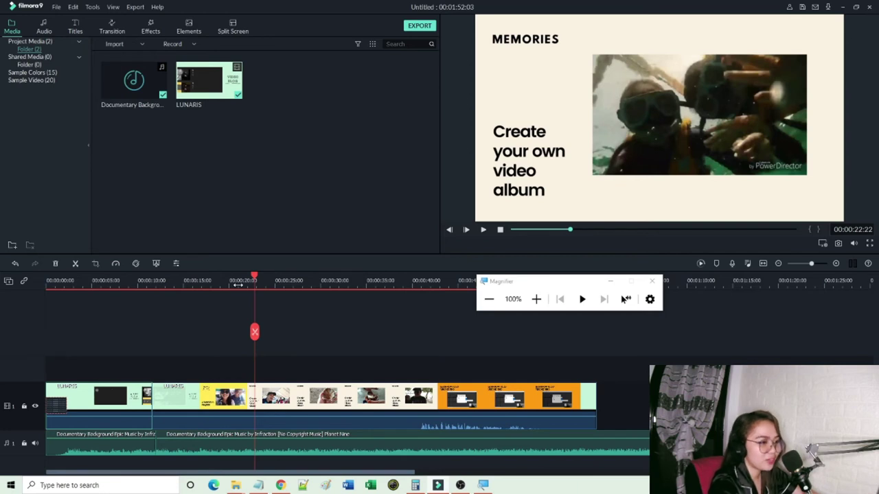
{"action": "key", "text": "space"}
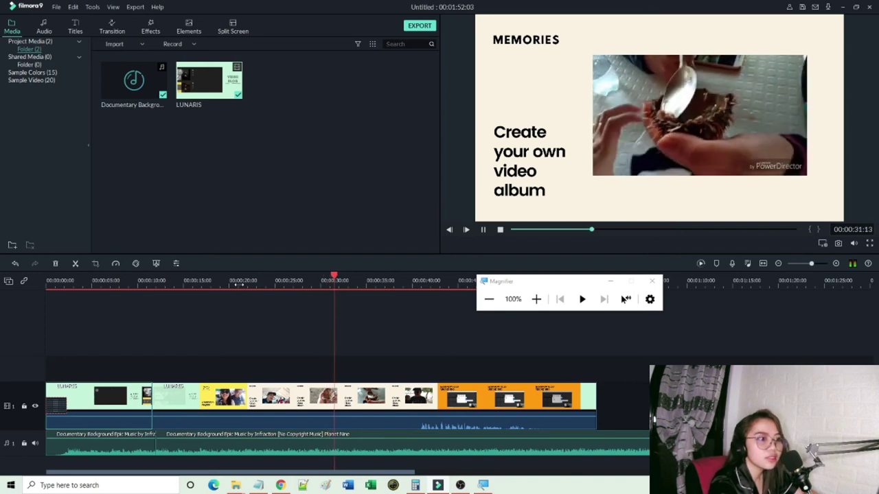
{"action": "key", "text": "space"}
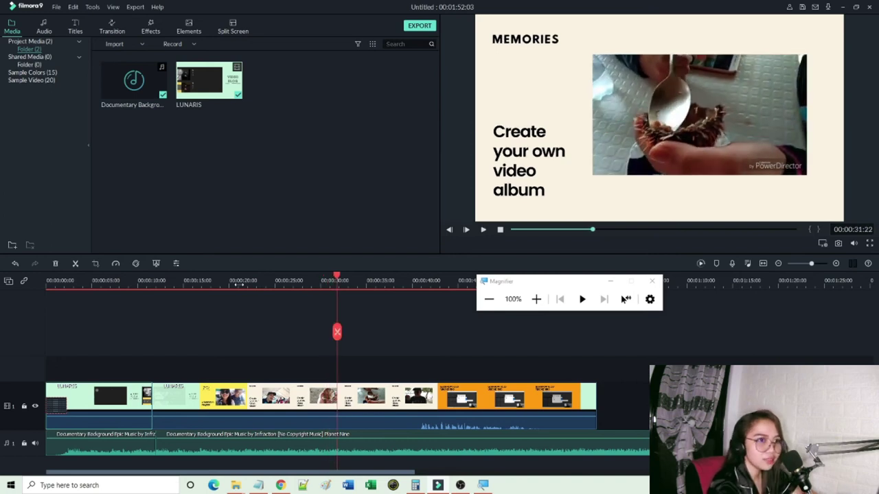
Replay the Memories passage between about 27 and 31 seconds several times to find the cut point in the music.
{"action": "left_click", "coordinate": [536, 299]}
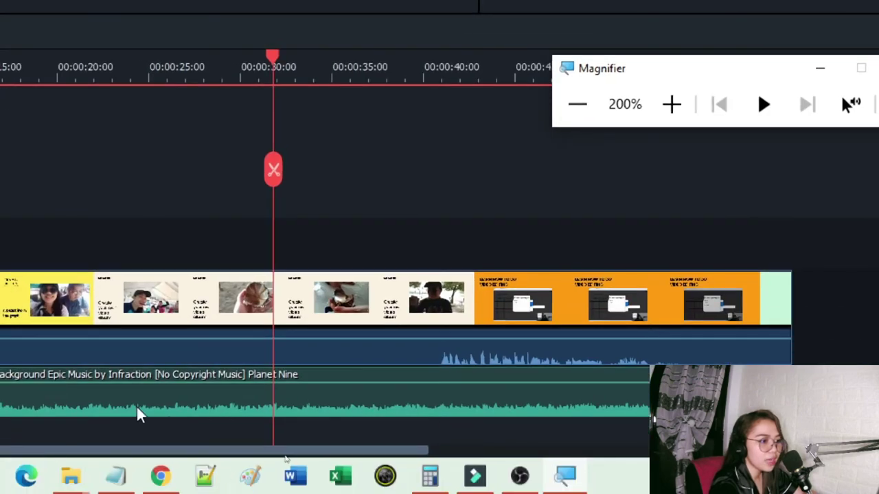
{"action": "left_click", "coordinate": [226, 69]}
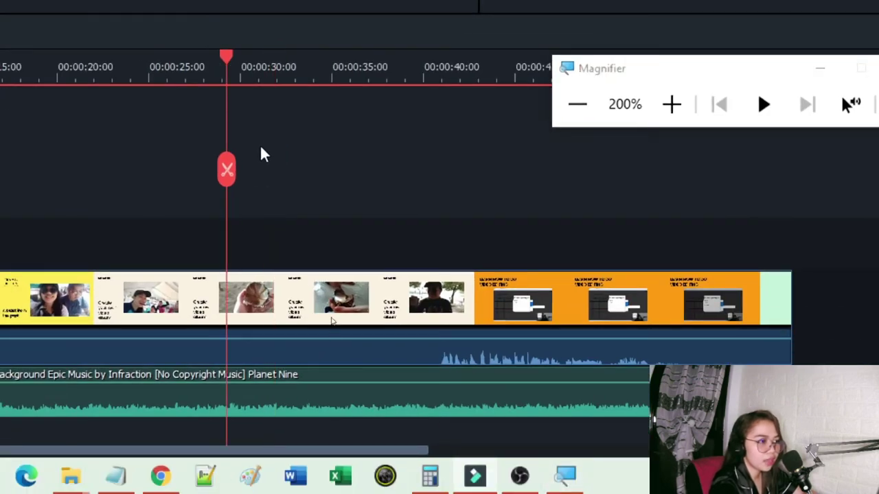
{"action": "key", "text": "space"}
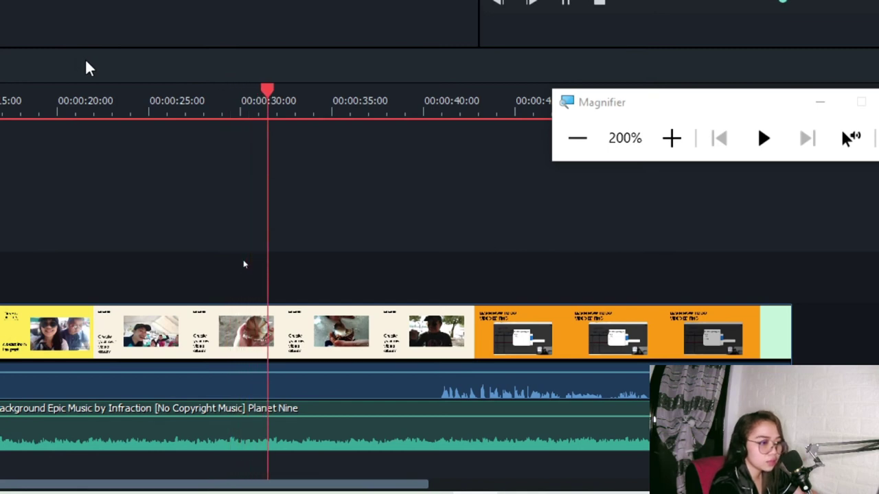
{"action": "key", "text": "space"}
{"action": "left_click", "coordinate": [242, 112]}
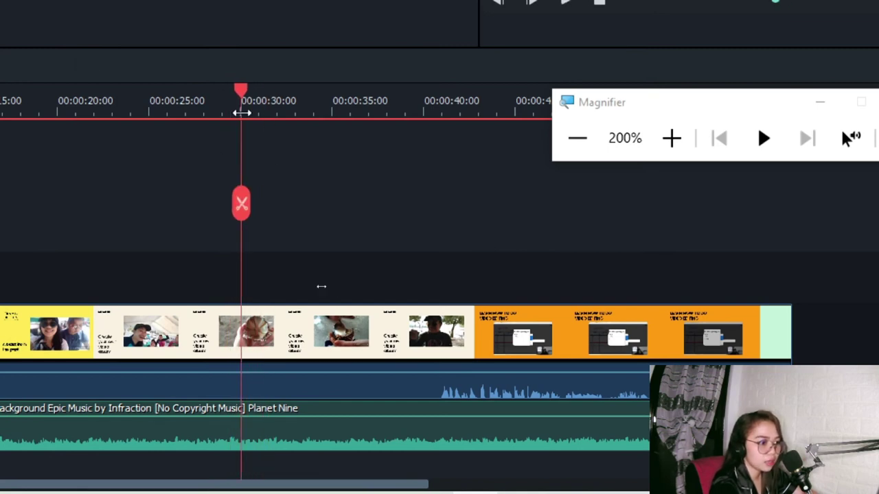
{"action": "key", "text": "space"}
{"action": "key", "text": "space"}
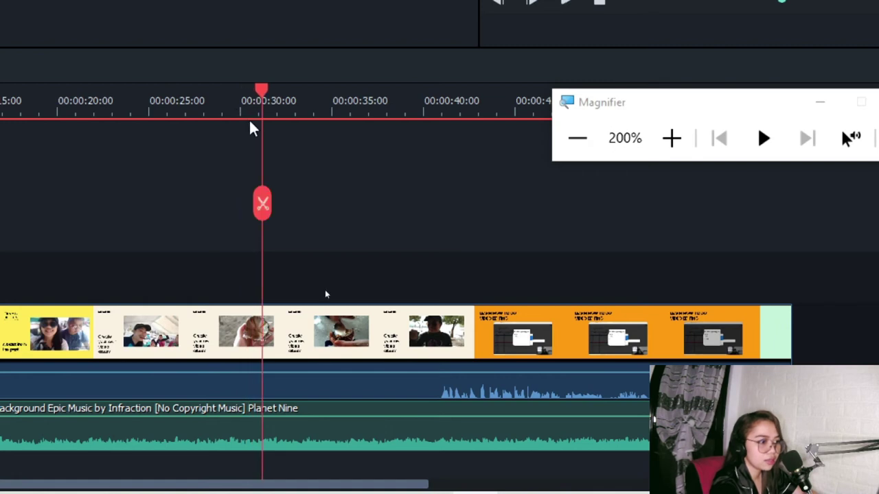
{"action": "left_click", "coordinate": [248, 103]}
{"action": "key", "text": "space"}
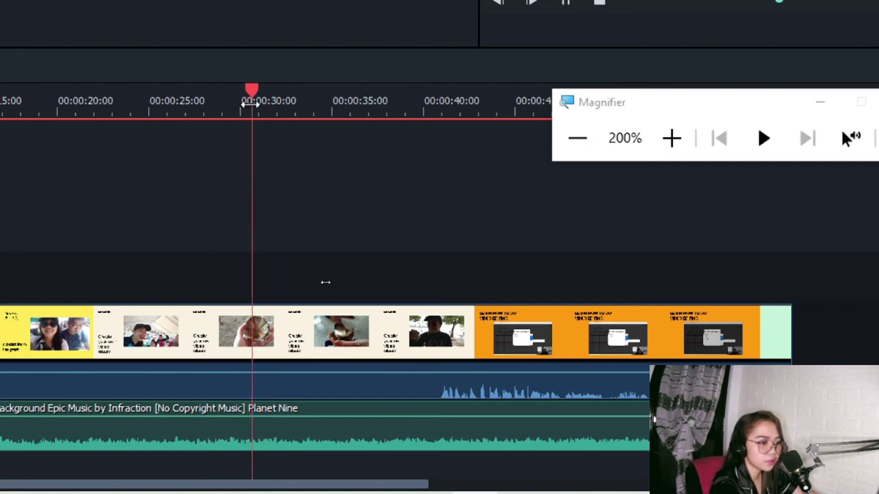
{"action": "key", "text": "space"}
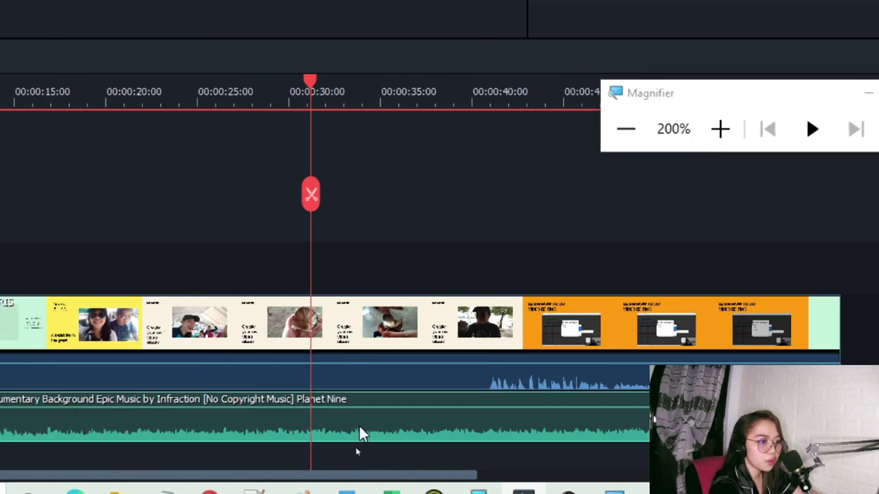
Split both the background music and the LUNARIS video at 00:00:31:07.
{"action": "left_click", "coordinate": [310, 194]}
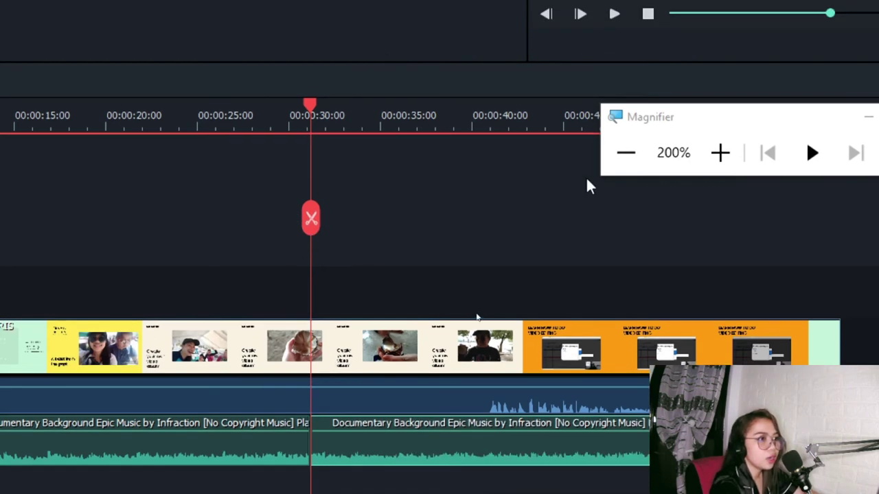
{"action": "left_click", "coordinate": [632, 150]}
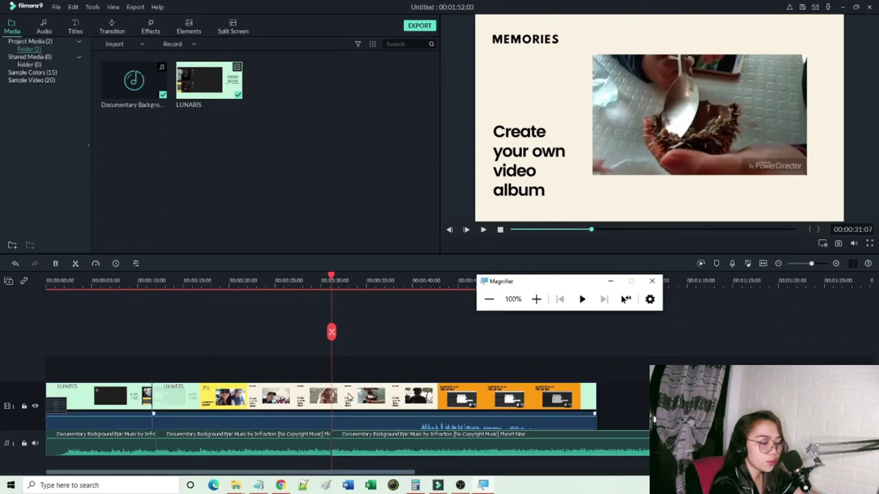
{"action": "left_click", "coordinate": [536, 299]}
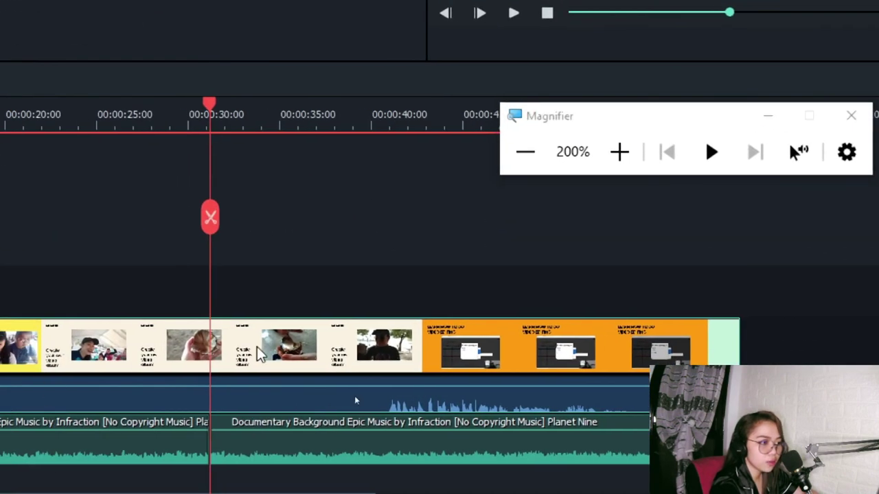
{"action": "left_click", "coordinate": [210, 216]}
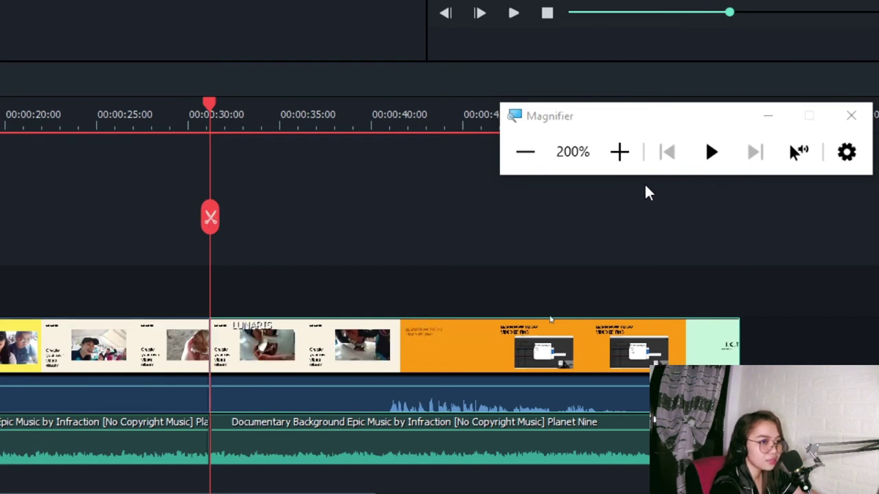
{"action": "left_click", "coordinate": [522, 152]}
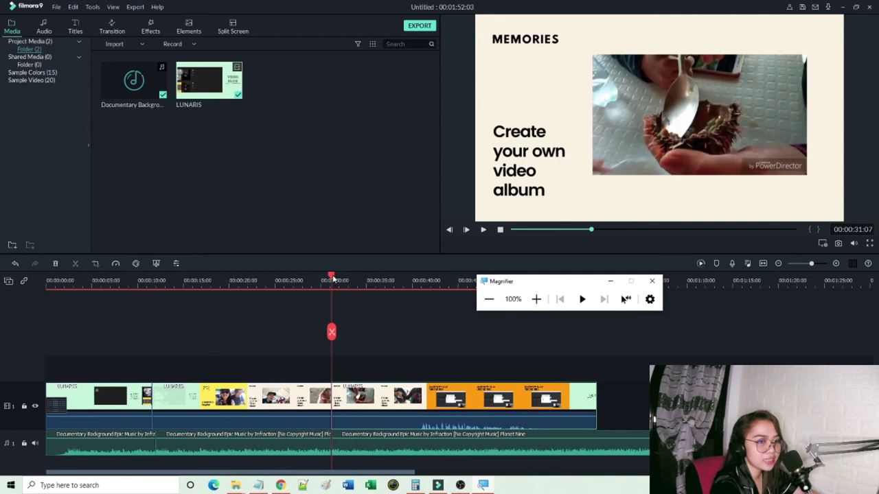
Split the LUNARIS video at 00:00:37:21 and delete the segment between 00:00:31:07 and that point.
{"action": "left_click_drag", "start_coordinate": [331, 276], "coordinate": [394, 276]}
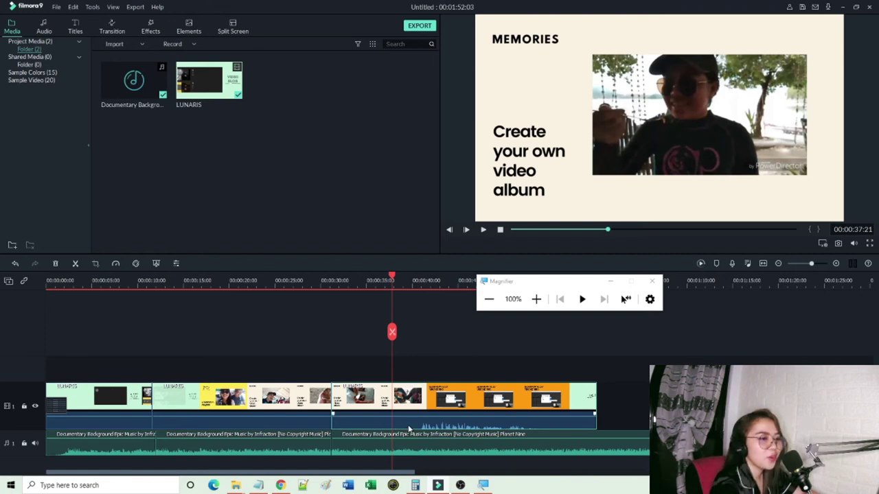
{"action": "left_click", "coordinate": [536, 299]}
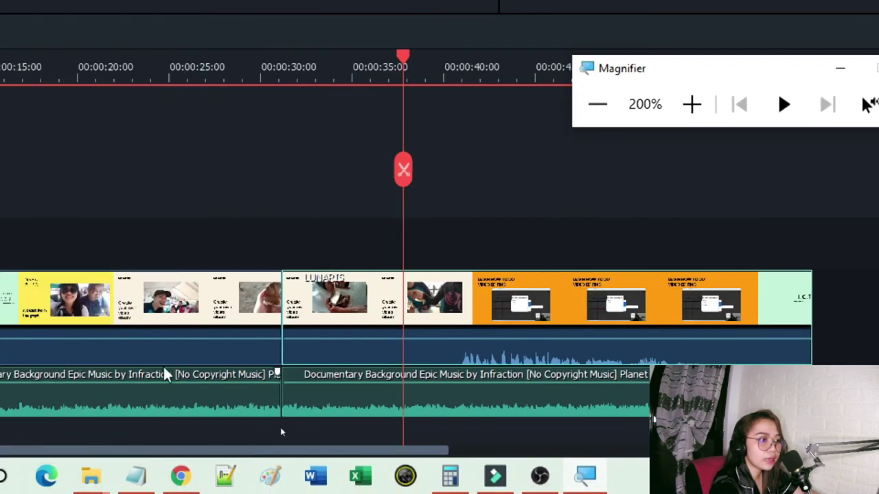
{"action": "left_click", "coordinate": [326, 307]}
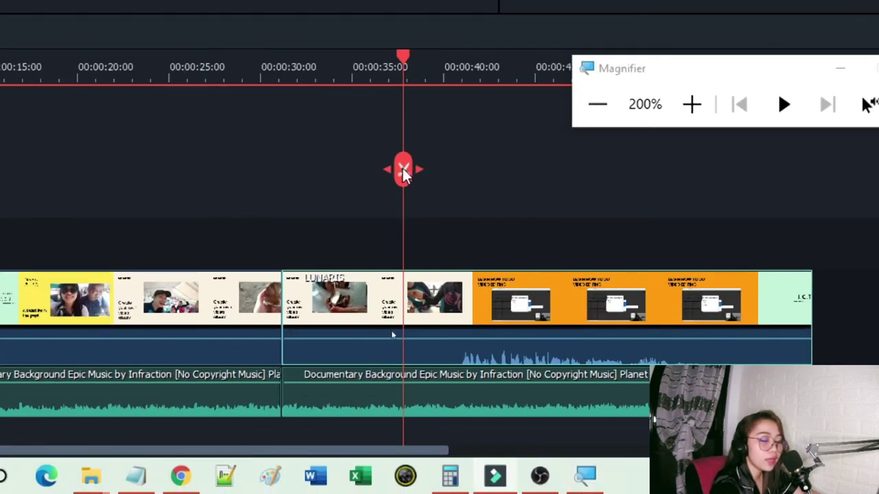
{"action": "left_click", "coordinate": [330, 322]}
{"action": "key", "text": "Delete"}
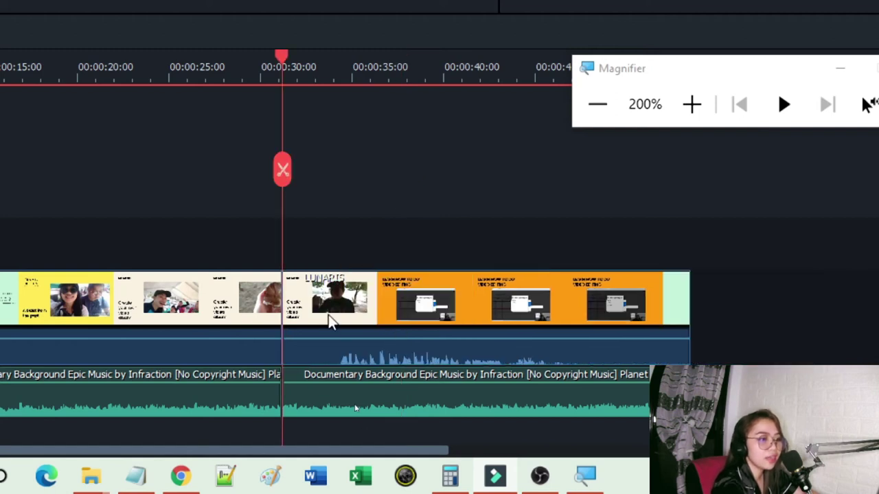
{"action": "left_click", "coordinate": [601, 114]}
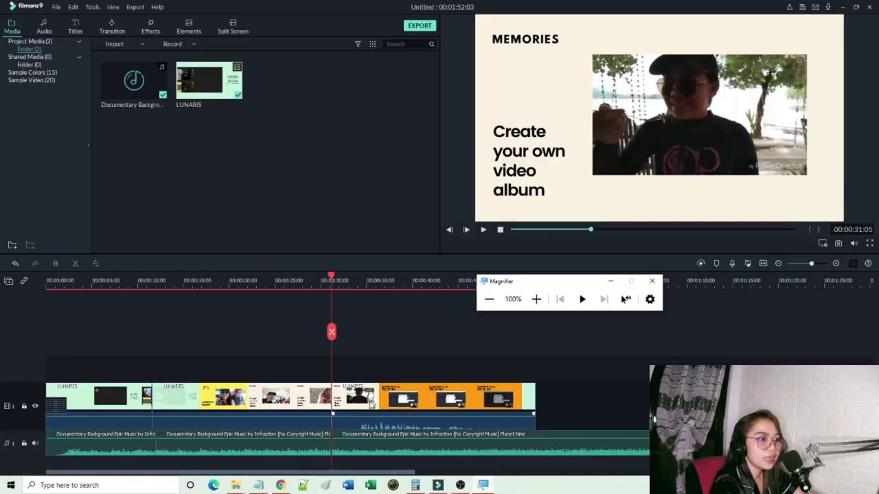
Play the timeline across the new LUNARIS cut at about 31 seconds and pause at 00:00:32:09.
{"action": "left_click", "coordinate": [318, 287]}
{"action": "key", "text": "space"}
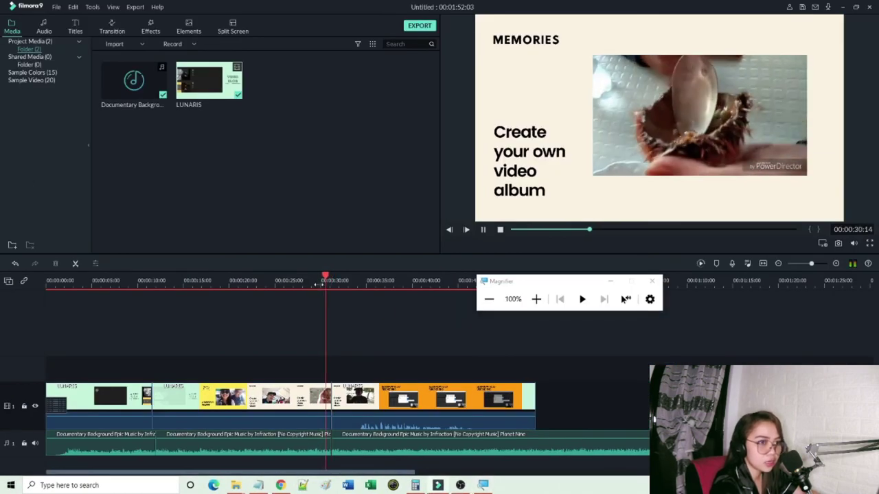
{"action": "key", "text": "space"}
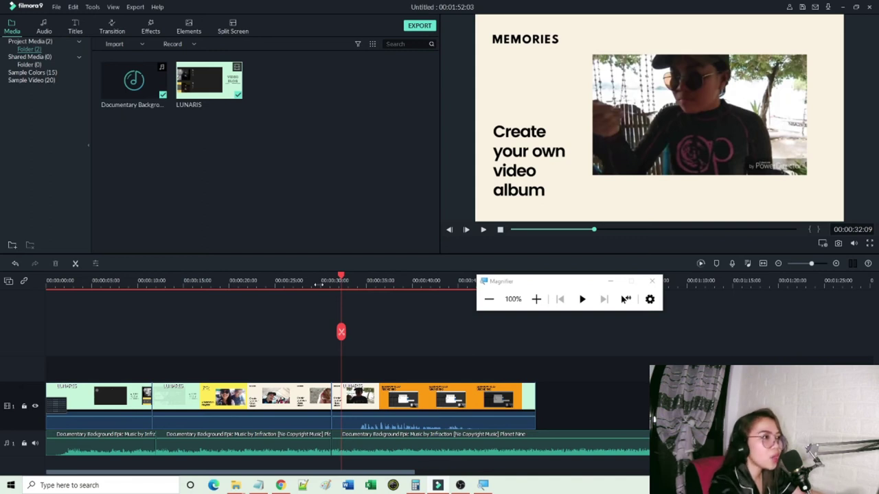
Add a Fade transition between the two LUNARIS segments at the cut at about 31 seconds.
{"action": "left_click", "coordinate": [536, 299]}
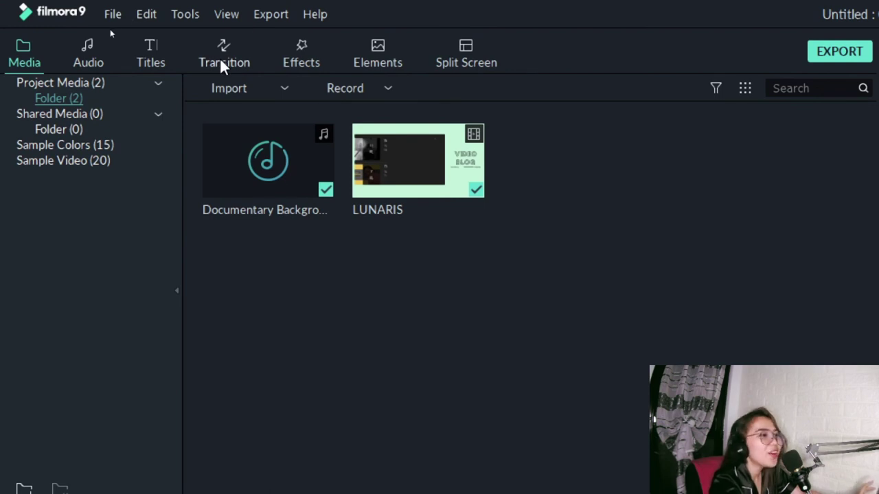
{"action": "left_click", "coordinate": [220, 59]}
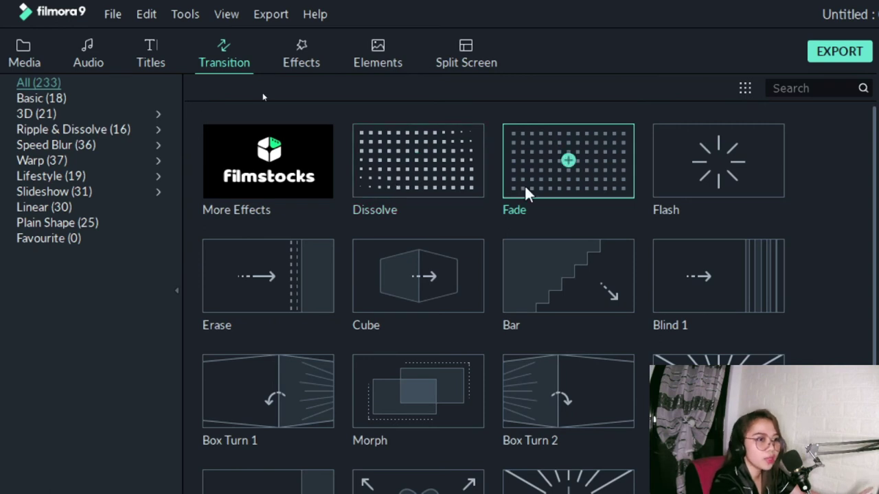
{"action": "key", "text": "super+minus"}
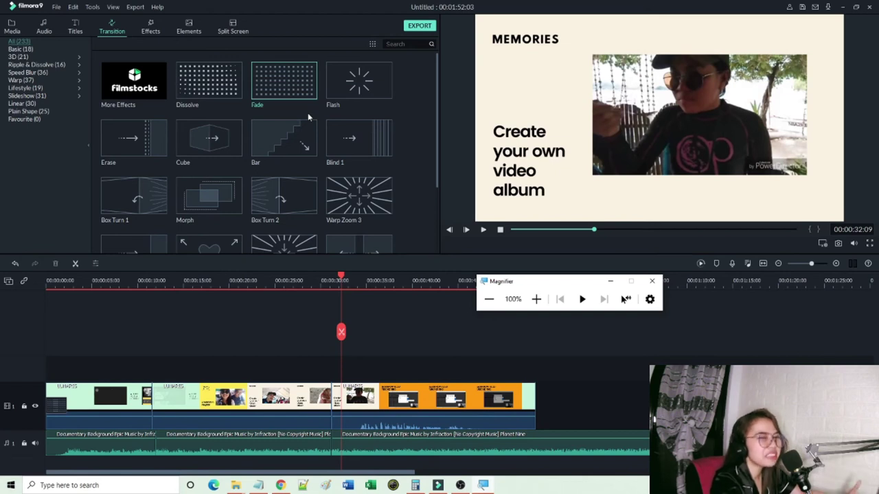
{"action": "mouse_move", "coordinate": [262, 91]}
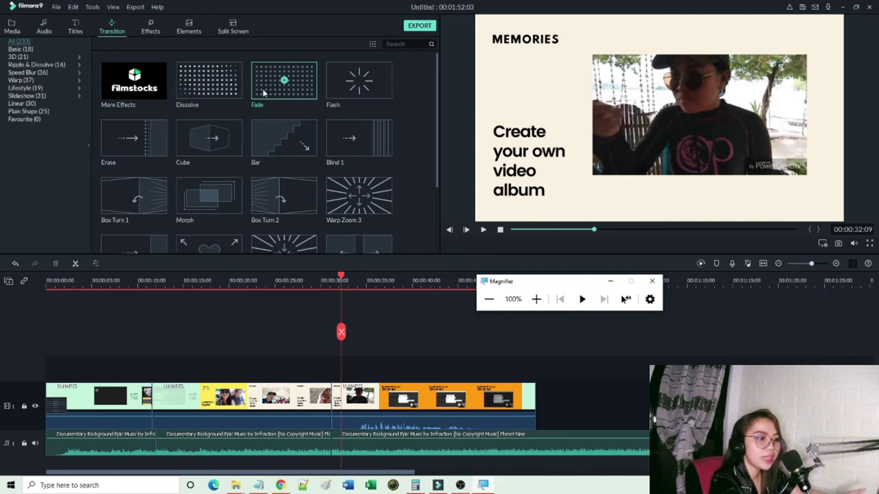
{"action": "left_click_drag", "start_coordinate": [343, 276], "coordinate": [300, 278]}
{"action": "mouse_move", "coordinate": [255, 94]}
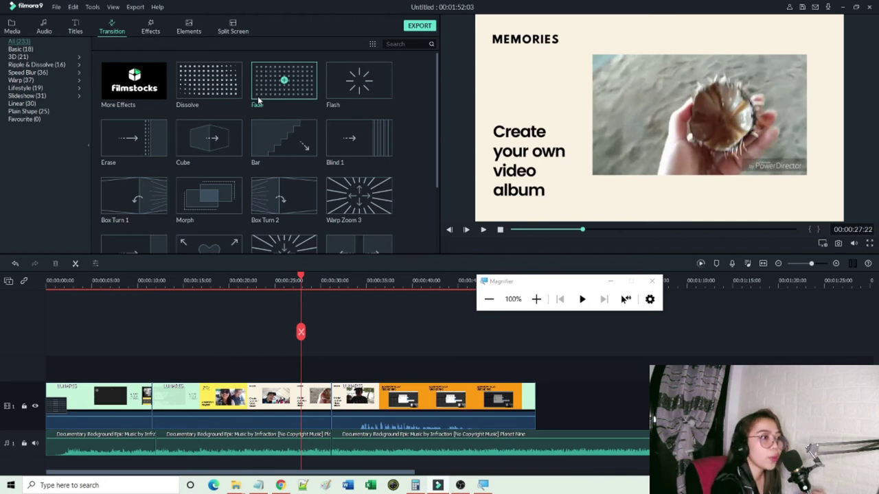
{"action": "key", "text": "super+plus"}
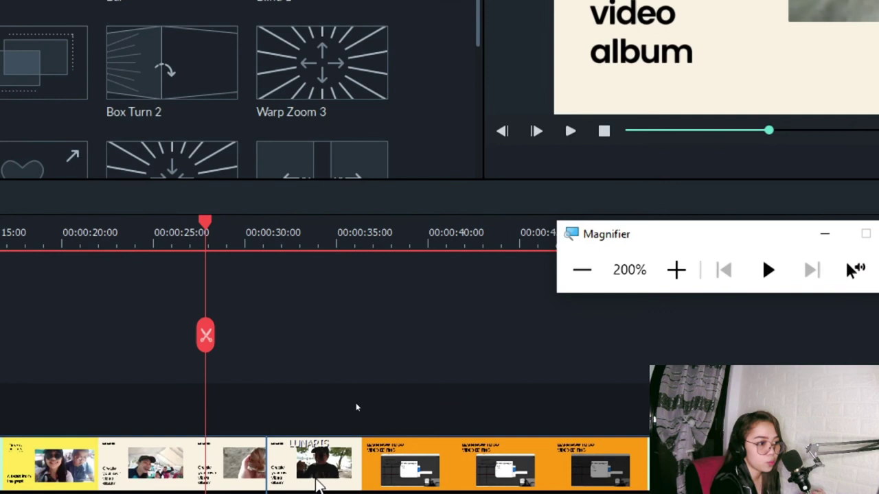
{"action": "left_click", "coordinate": [582, 271]}
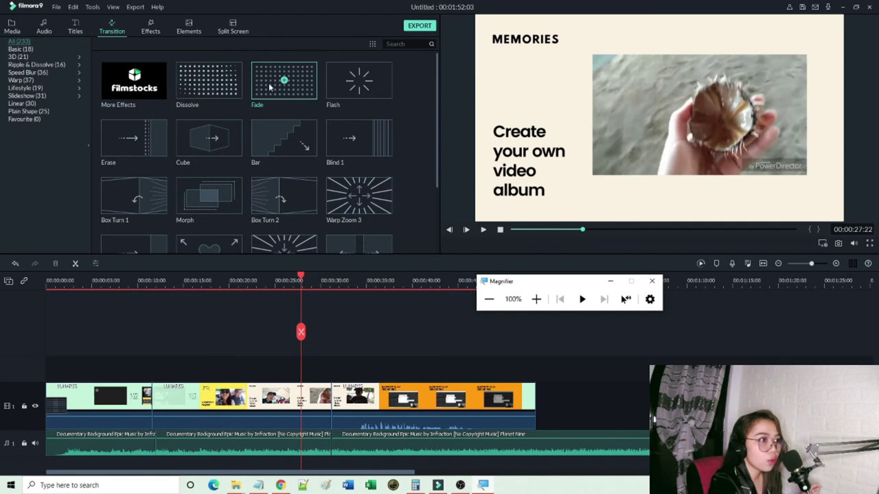
{"action": "left_click_drag", "start_coordinate": [269, 87], "coordinate": [333, 414]}
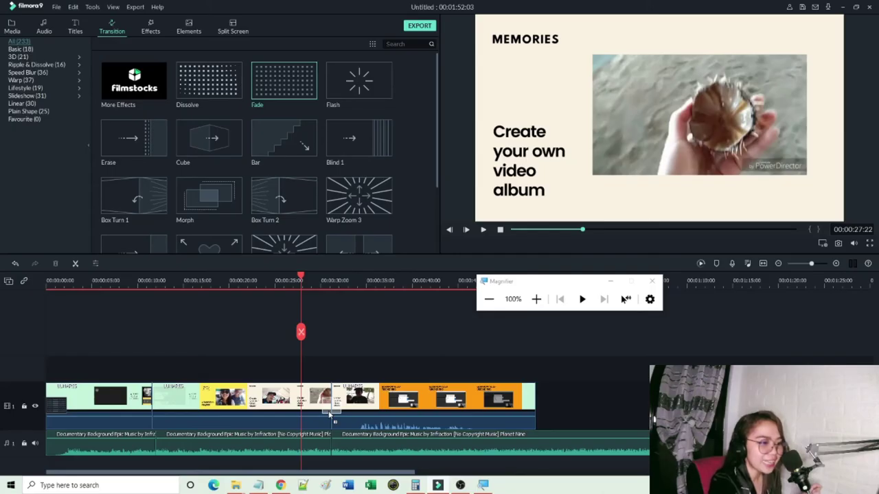
{"action": "left_click_drag", "start_coordinate": [328, 410], "coordinate": [335, 412]}
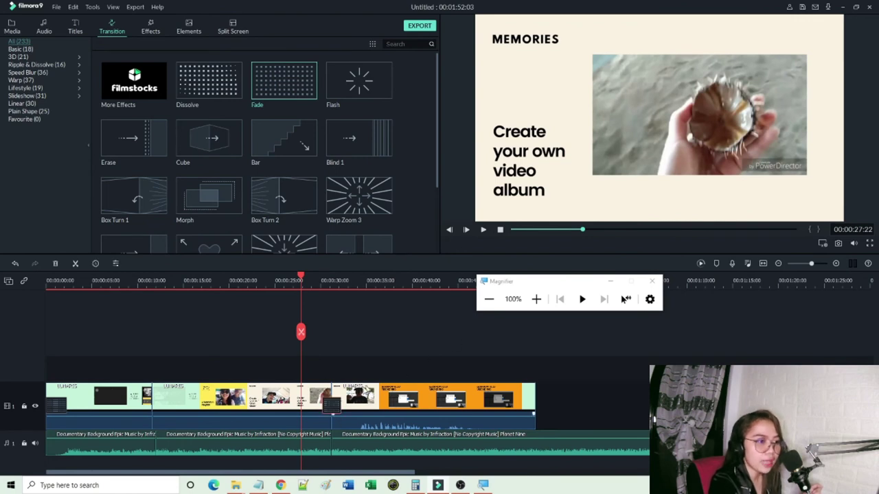
Place the new Fade so it starts at the cut and shorten it to about 1 second.
{"action": "left_click", "coordinate": [536, 299]}
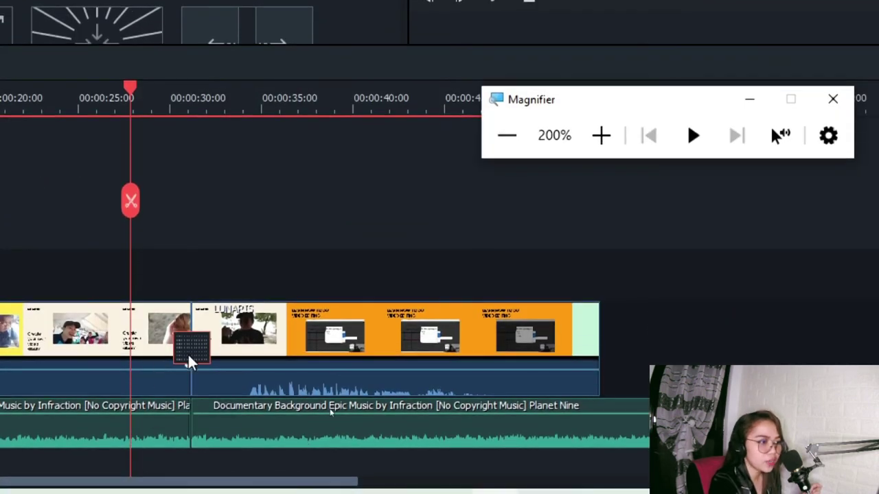
{"action": "left_click", "coordinate": [206, 357]}
{"action": "left_click", "coordinate": [209, 354]}
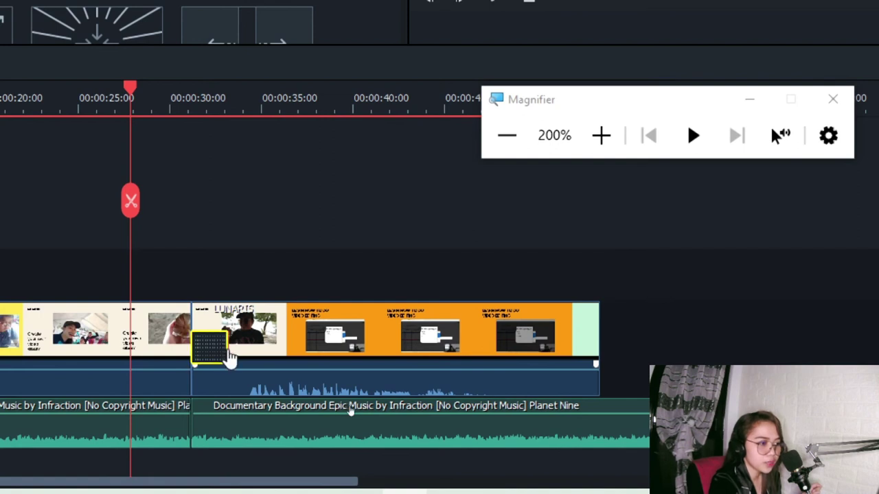
{"action": "left_click", "coordinate": [514, 138]}
Play the timeline from 00:00:27:22 through the shortened Fade and pause at 00:00:32:22.
{"action": "left_click_drag", "start_coordinate": [540, 281], "coordinate": [186, 287]}
{"action": "left_click", "coordinate": [483, 231]}
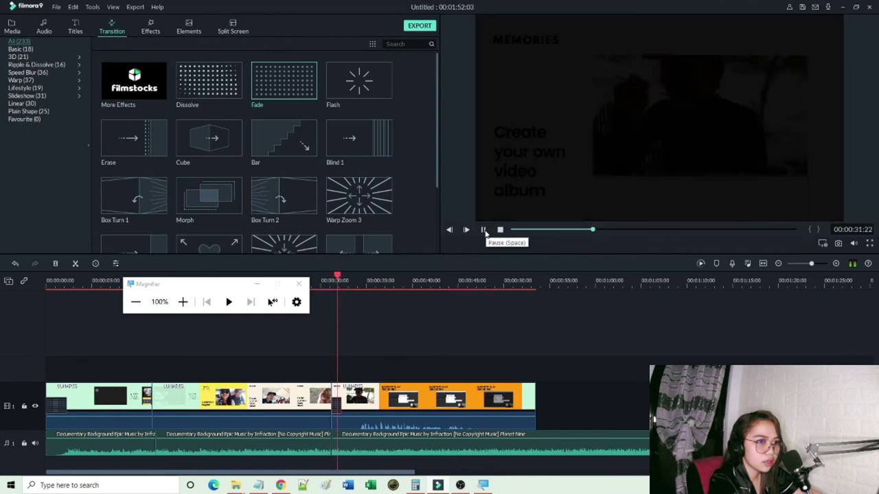
{"action": "left_click", "coordinate": [485, 232]}
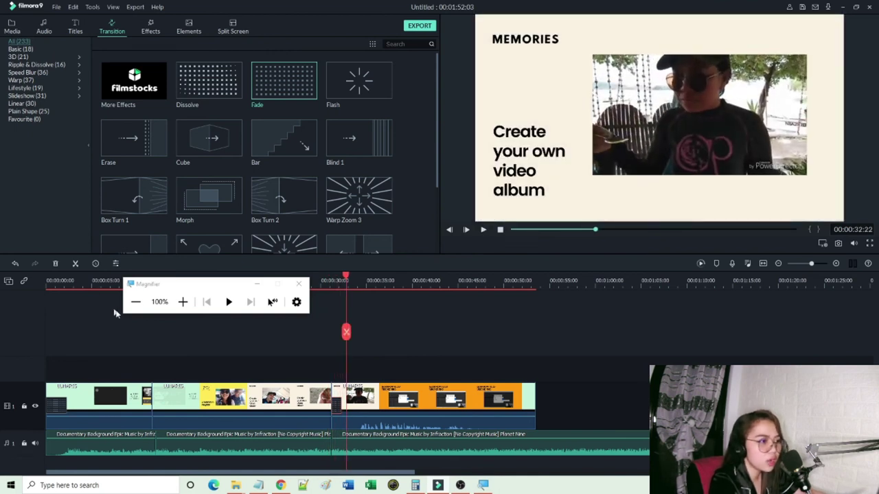
Center the Fade over the LUNARIS cut at about 31 seconds so it overlaps both segments.
{"action": "left_click", "coordinate": [182, 302]}
{"action": "left_click_drag", "start_coordinate": [223, 287], "coordinate": [524, 303]}
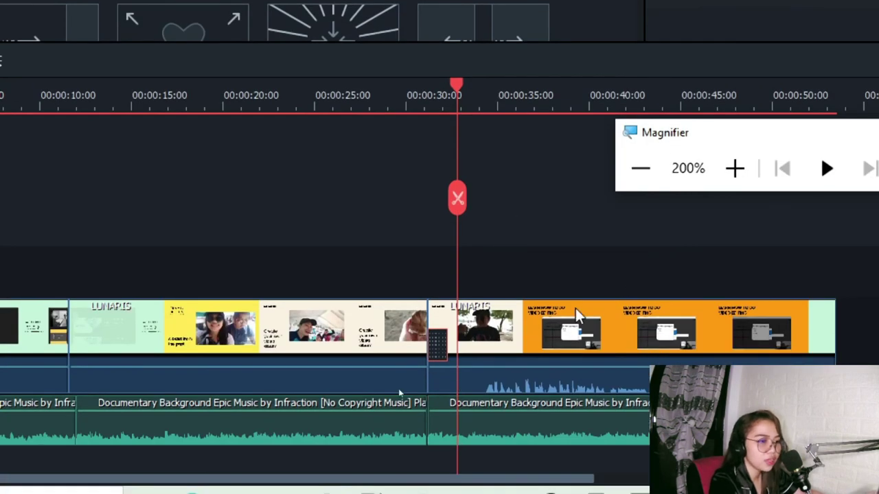
{"action": "left_click", "coordinate": [438, 349]}
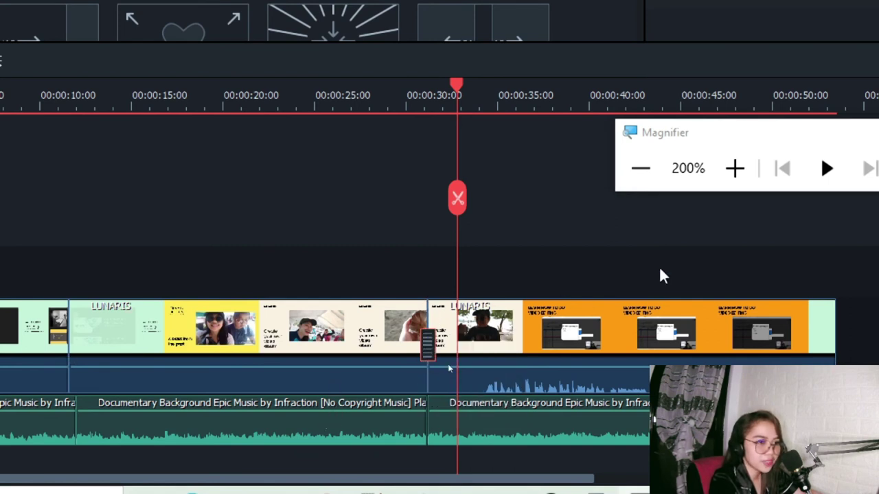
Play the timeline from 00:00:29:21 through the centered Fade at about 31 seconds and pause at 00:00:35:03.
{"action": "left_click", "coordinate": [638, 170]}
{"action": "left_click", "coordinate": [343, 293]}
{"action": "left_click", "coordinate": [319, 283]}
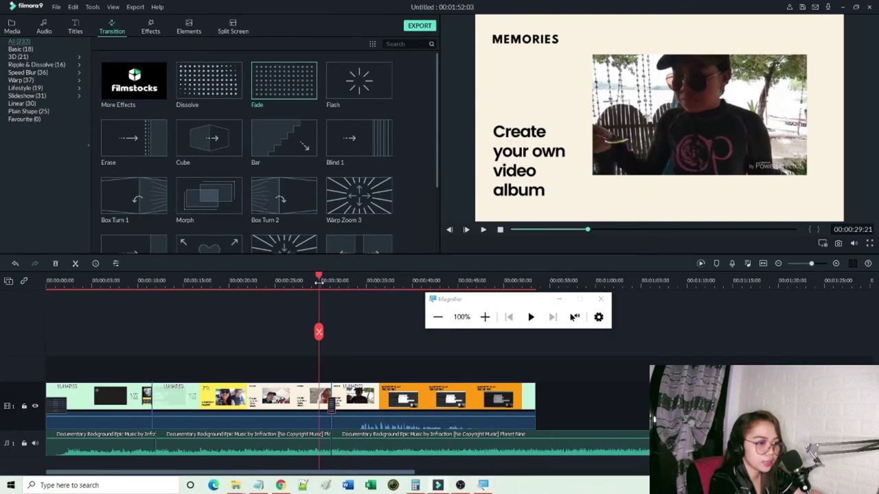
{"action": "key", "text": "space"}
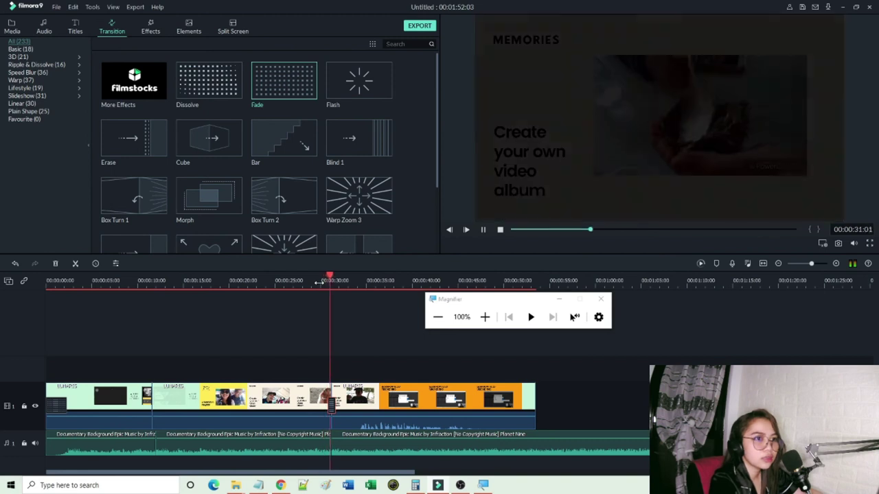
{"action": "key", "text": "space"}
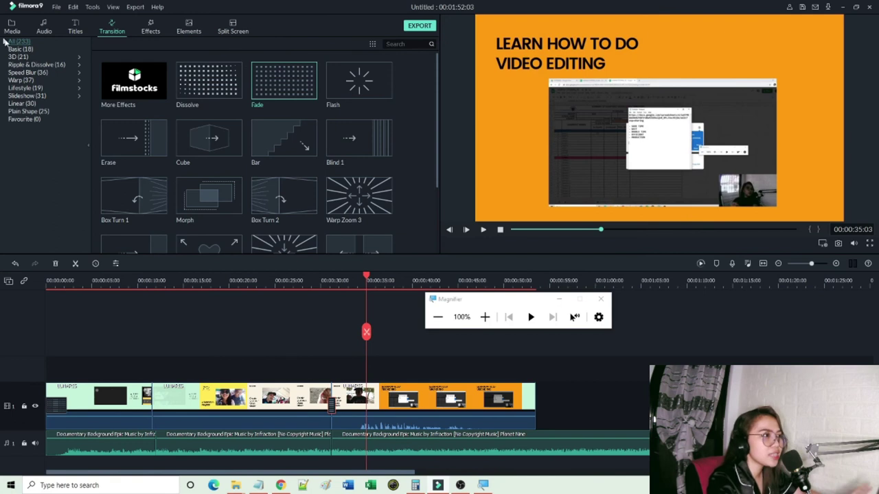
Split the last music segment at about 34 seconds, where the voice waveform in the LUNARIS clip begins.
{"action": "left_click", "coordinate": [12, 27]}
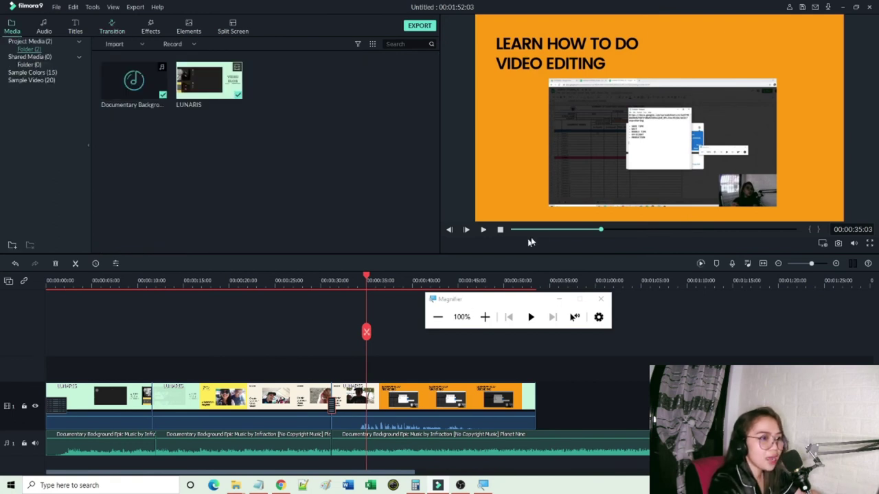
{"action": "left_click", "coordinate": [424, 403]}
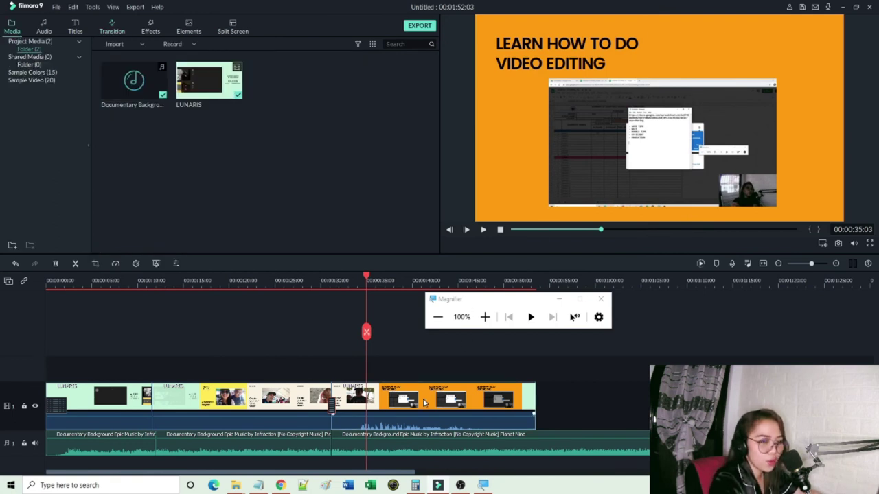
{"action": "left_click", "coordinate": [410, 456]}
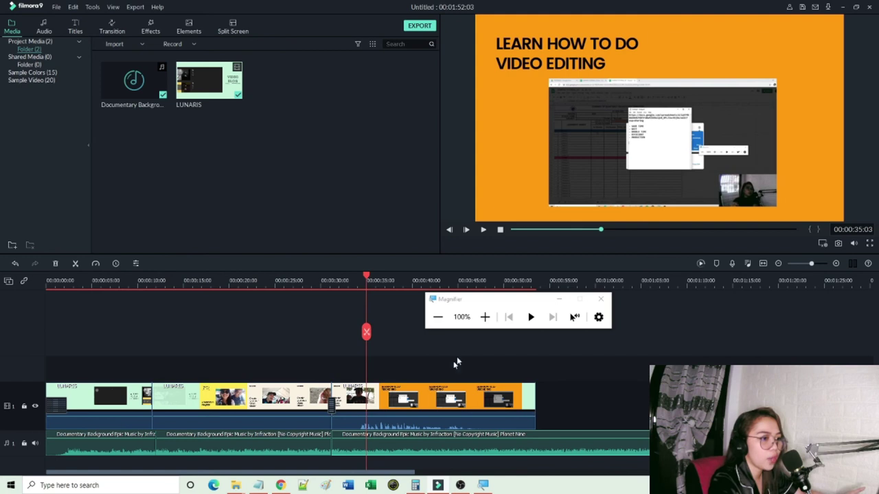
{"action": "left_click", "coordinate": [484, 316]}
{"action": "left_click_drag", "start_coordinate": [313, 341], "coordinate": [314, 337]}
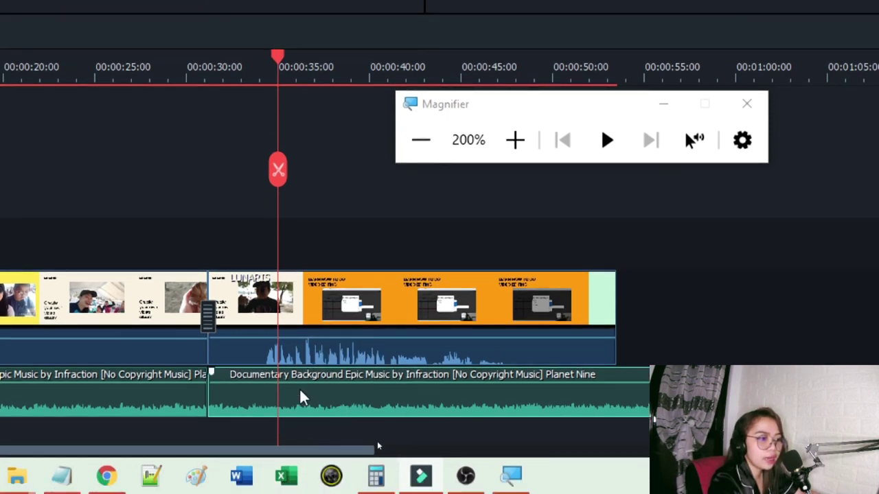
{"action": "left_click", "coordinate": [276, 65]}
{"action": "mouse_move", "coordinate": [275, 65]}
{"action": "left_mouse_down"}
{"action": "mouse_move", "coordinate": [257, 67]}
{"action": "mouse_move", "coordinate": [271, 75]}
{"action": "left_mouse_up"}
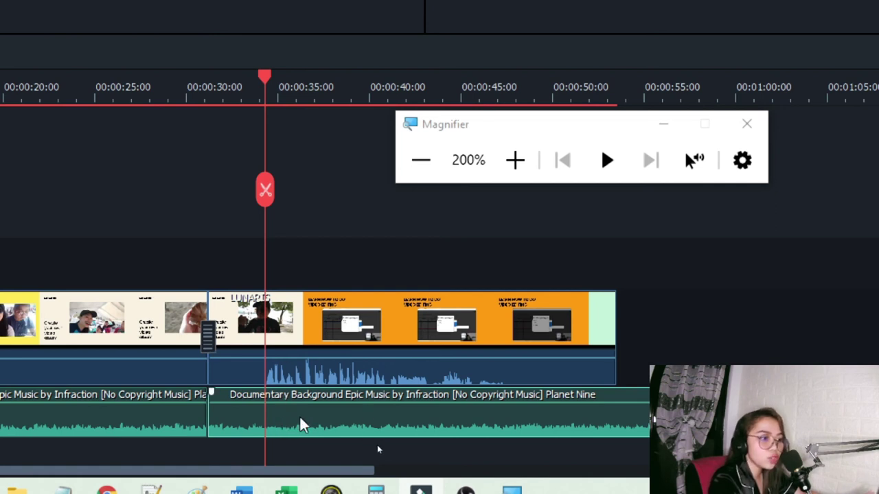
{"action": "left_click", "coordinate": [265, 190]}
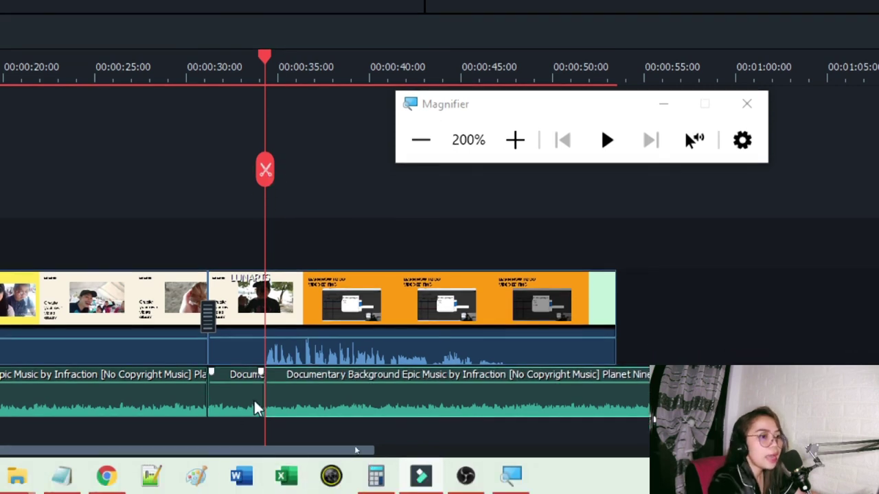
Lower the volume of the music segment after the 34-second cut, and preview the change up to 00:00:35:01.
{"action": "left_click_drag", "start_coordinate": [314, 386], "coordinate": [314, 390]}
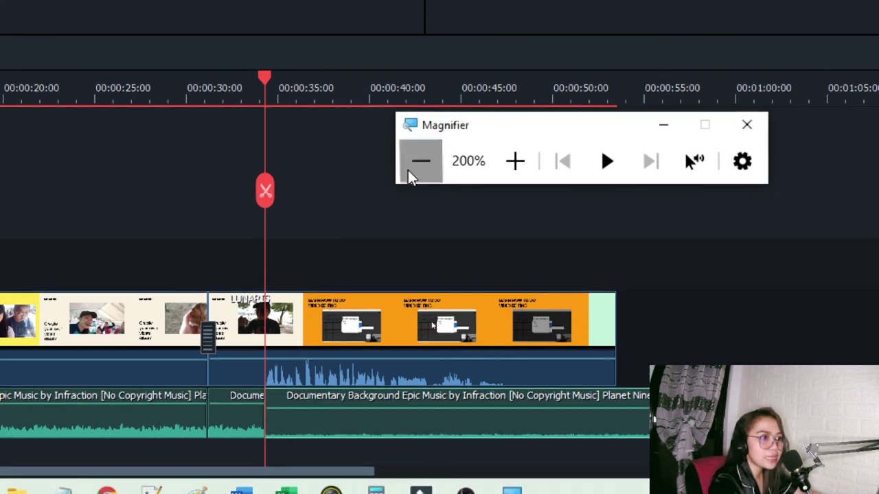
{"action": "left_click", "coordinate": [410, 173]}
{"action": "left_click", "coordinate": [345, 284]}
{"action": "key", "text": "space"}
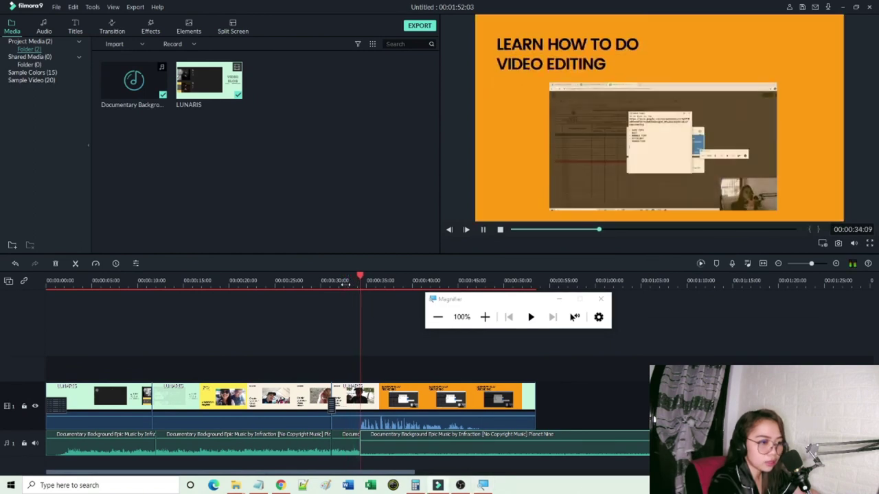
{"action": "key", "text": "space"}
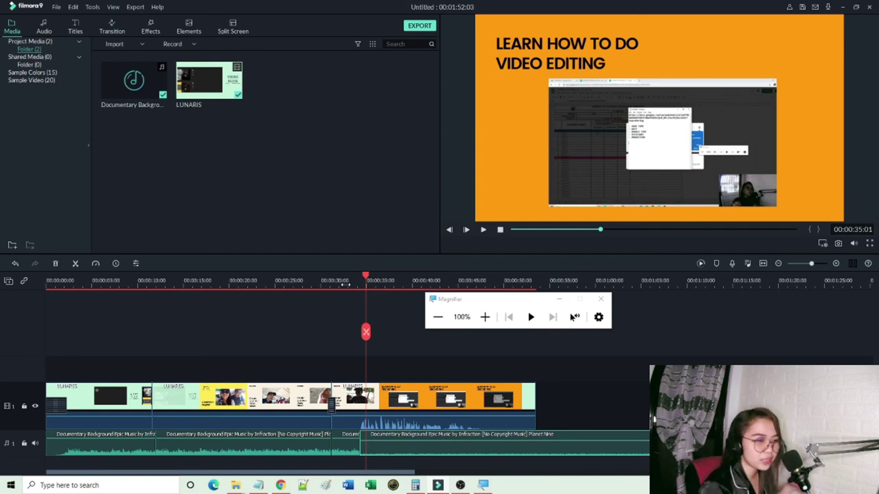
Add a fade-out over roughly the second half of the short music segment just before the 34-second cut.
{"action": "left_click", "coordinate": [485, 317]}
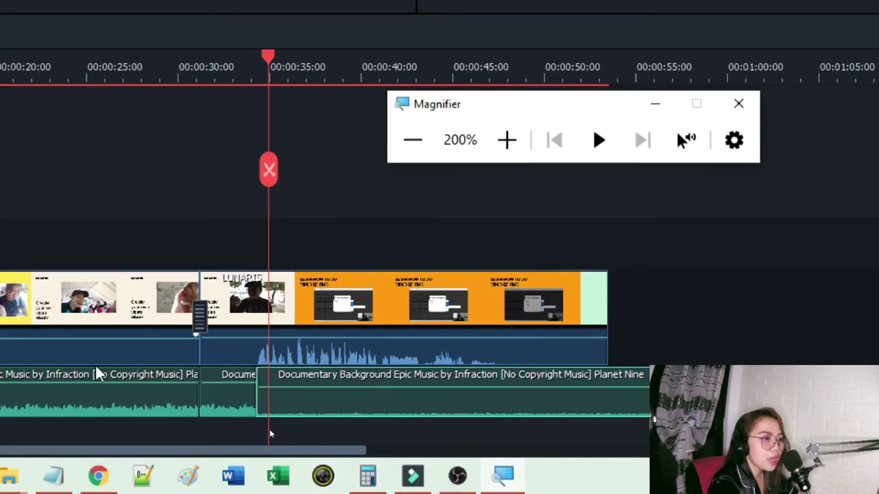
{"action": "mouse_move", "coordinate": [259, 398]}
{"action": "mouse_move", "coordinate": [358, 434]}
{"action": "left_mouse_down"}
{"action": "mouse_move", "coordinate": [368, 439]}
{"action": "mouse_move", "coordinate": [354, 431]}
{"action": "left_mouse_up"}
{"action": "mouse_move", "coordinate": [346, 386]}
{"action": "left_mouse_down"}
{"action": "mouse_move", "coordinate": [329, 386]}
{"action": "mouse_move", "coordinate": [347, 387]}
{"action": "left_mouse_up"}
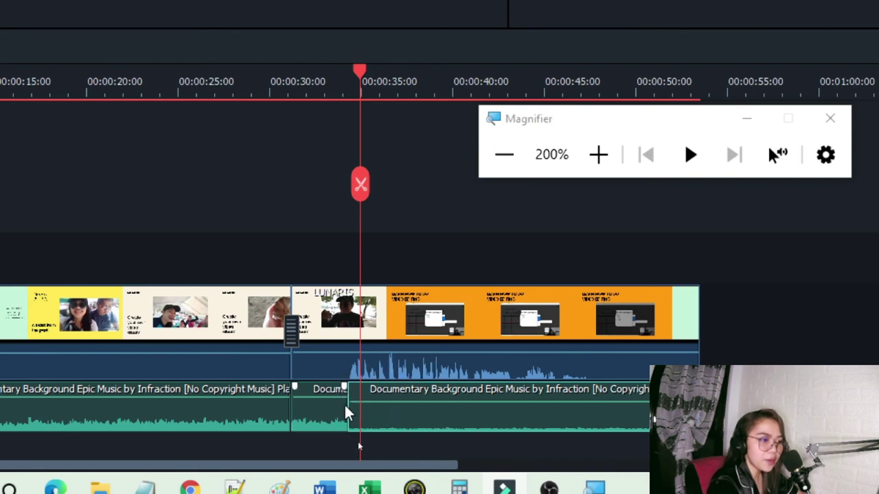
{"action": "left_click_drag", "start_coordinate": [355, 434], "coordinate": [356, 434]}
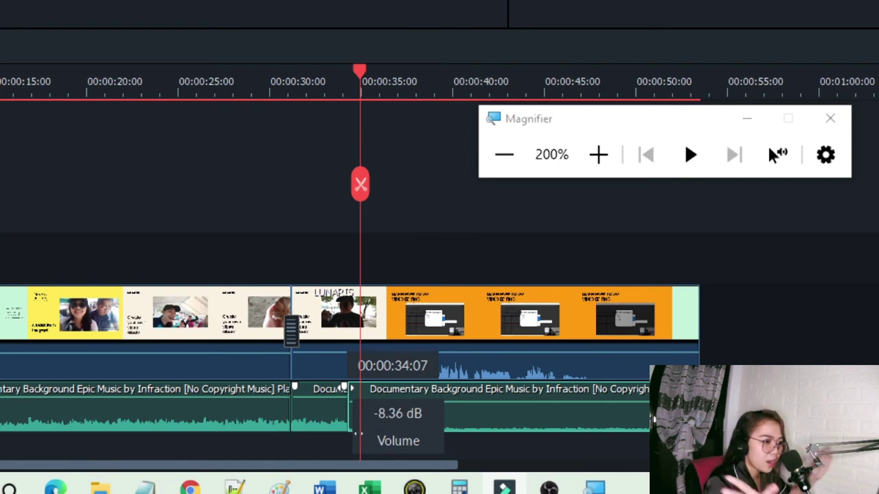
{"action": "left_click_drag", "start_coordinate": [348, 388], "coordinate": [318, 388]}
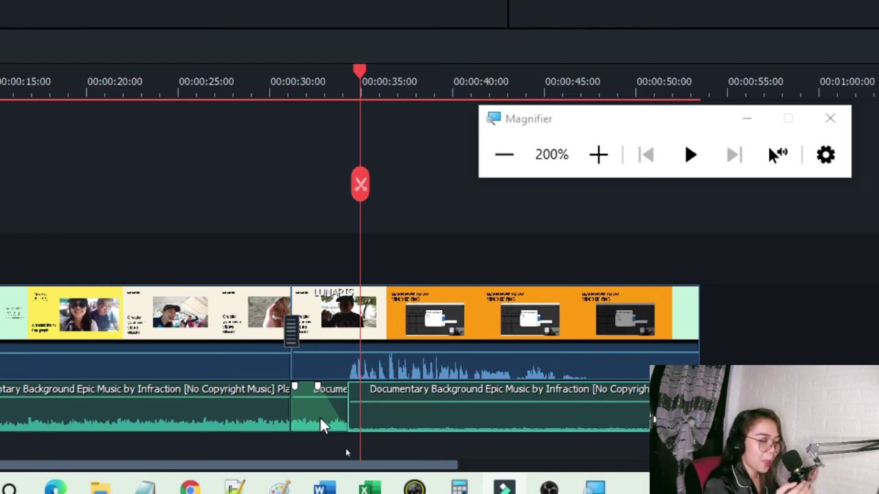
Play the timeline through the faded music into the quieter segment and pause at 00:00:35:13.
{"action": "key", "text": "super+minus"}
{"action": "key", "text": "space"}
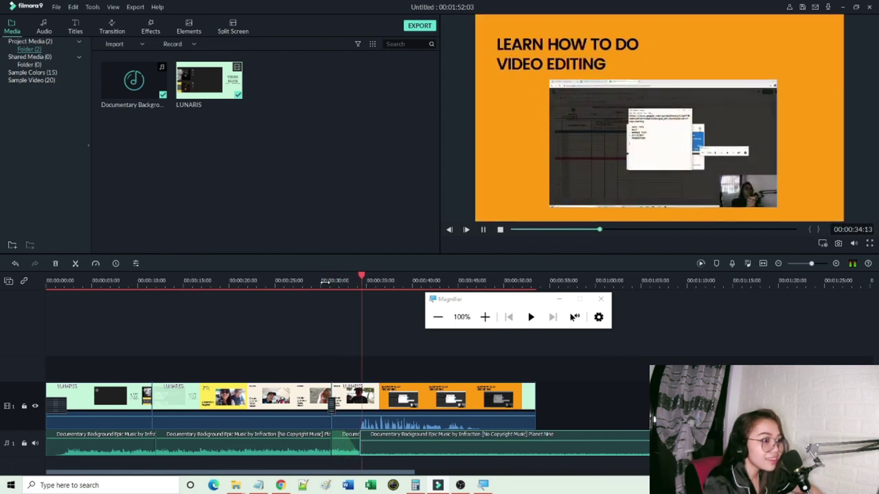
{"action": "key", "text": "space"}
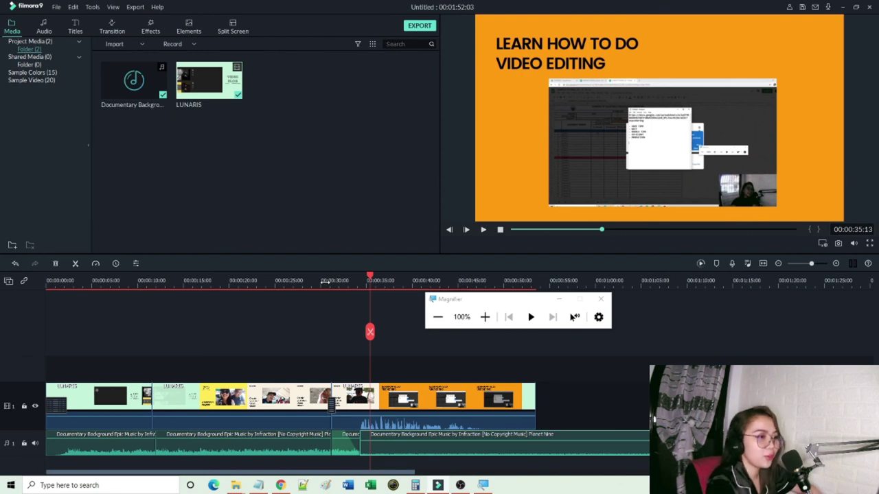
Split the last music segment at 00:01:43:04, well past the end of the LUNARIS video.
{"action": "left_click_drag", "start_coordinate": [481, 299], "coordinate": [278, 299]}
{"action": "left_click", "coordinate": [545, 280]}
{"action": "left_click", "coordinate": [280, 318]}
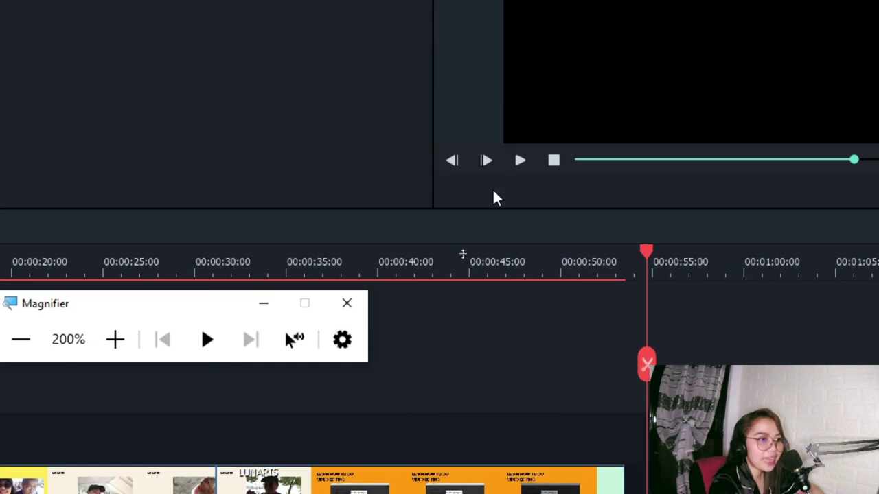
{"action": "left_click", "coordinate": [135, 339]}
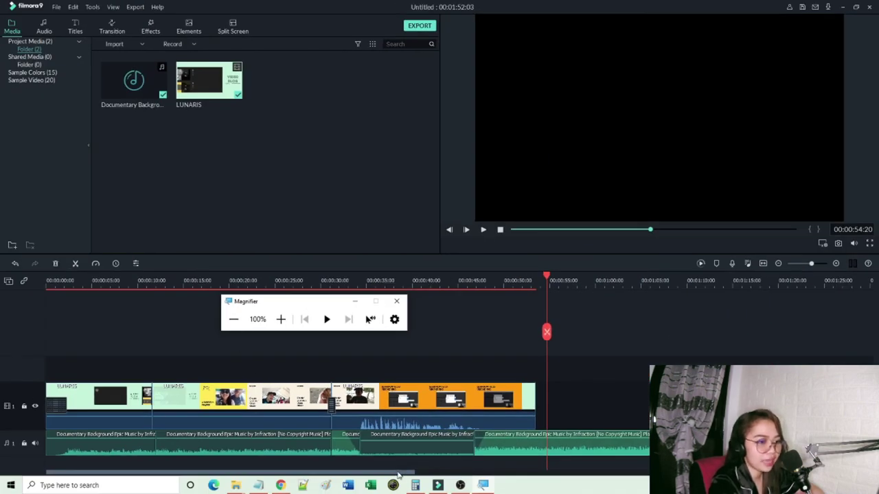
{"action": "left_click_drag", "start_coordinate": [398, 474], "coordinate": [560, 470]}
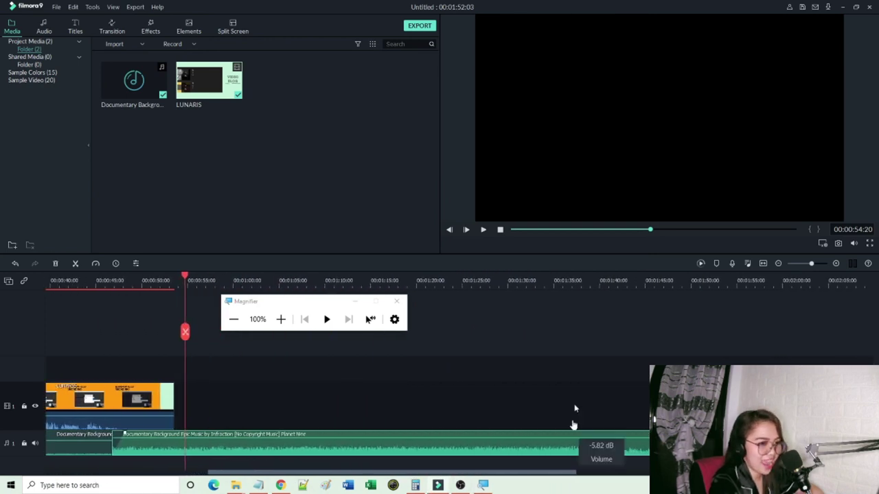
{"action": "left_click_drag", "start_coordinate": [680, 280], "coordinate": [642, 282]}
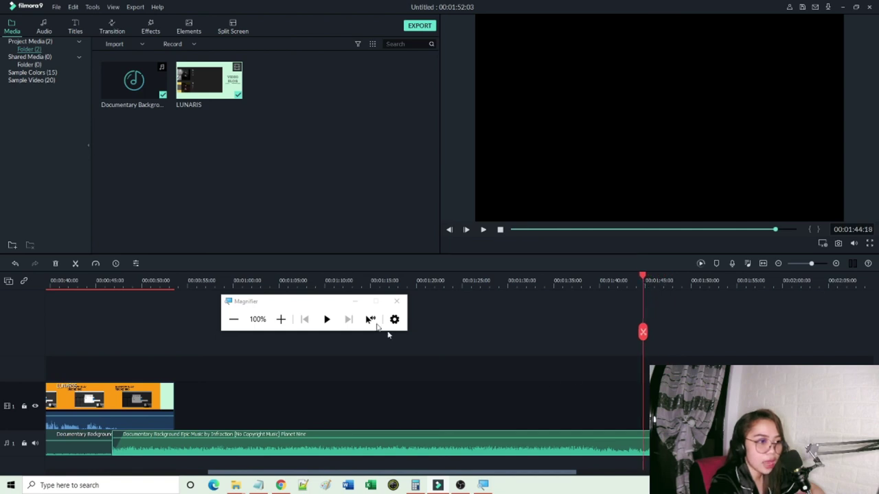
{"action": "left_click_drag", "start_coordinate": [307, 313], "coordinate": [399, 312]}
{"action": "left_click_drag", "start_coordinate": [642, 280], "coordinate": [627, 283]}
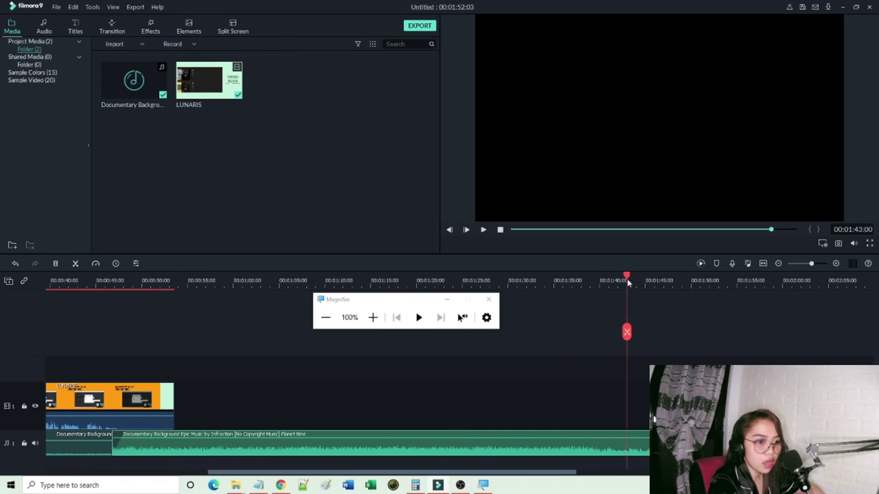
{"action": "left_click", "coordinate": [373, 317]}
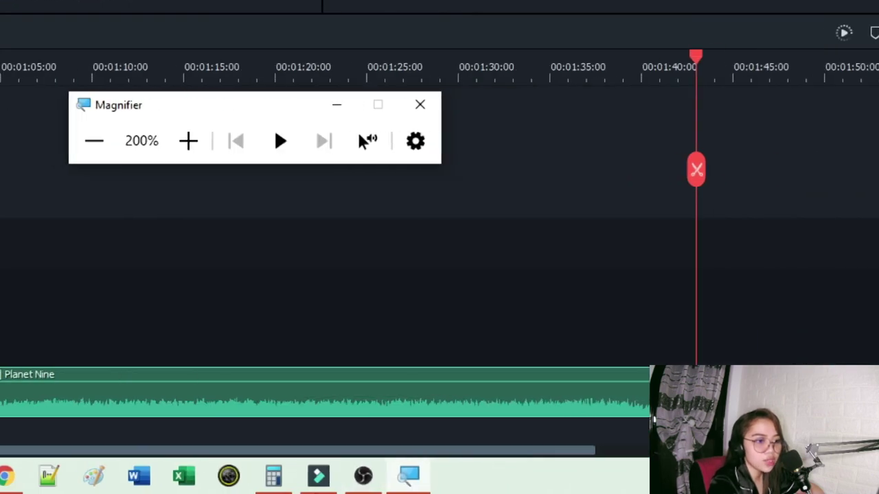
{"action": "left_click", "coordinate": [689, 56]}
{"action": "left_click_drag", "start_coordinate": [690, 58], "coordinate": [690, 56]}
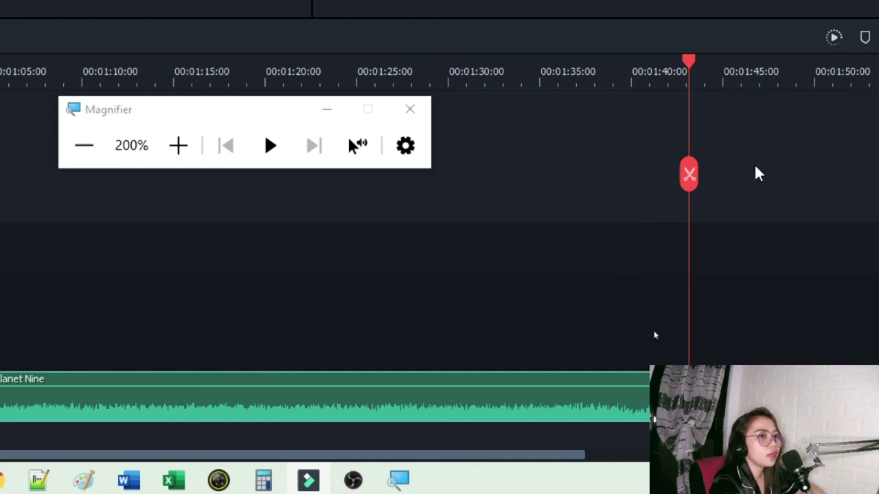
{"action": "left_click", "coordinate": [85, 146]}
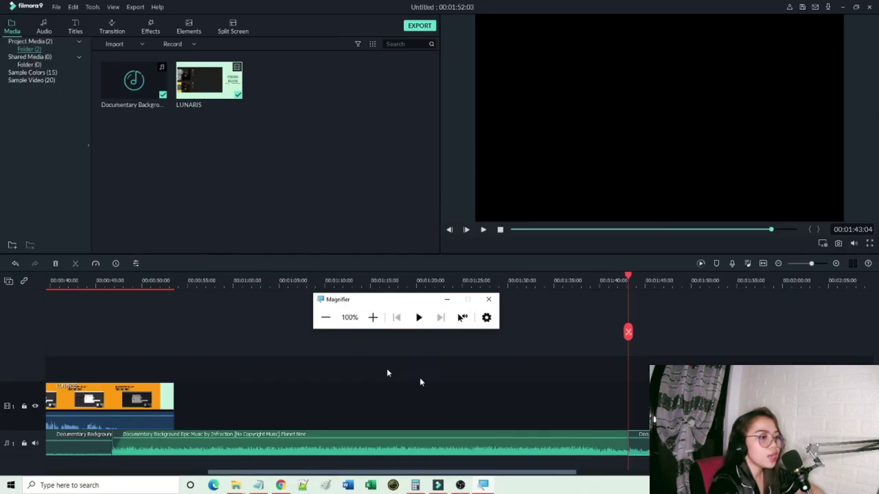
Delete the long music segment before the 00:01:43:04 cut so the music's ending directly follows the quiet segment.
{"action": "left_click", "coordinate": [373, 317]}
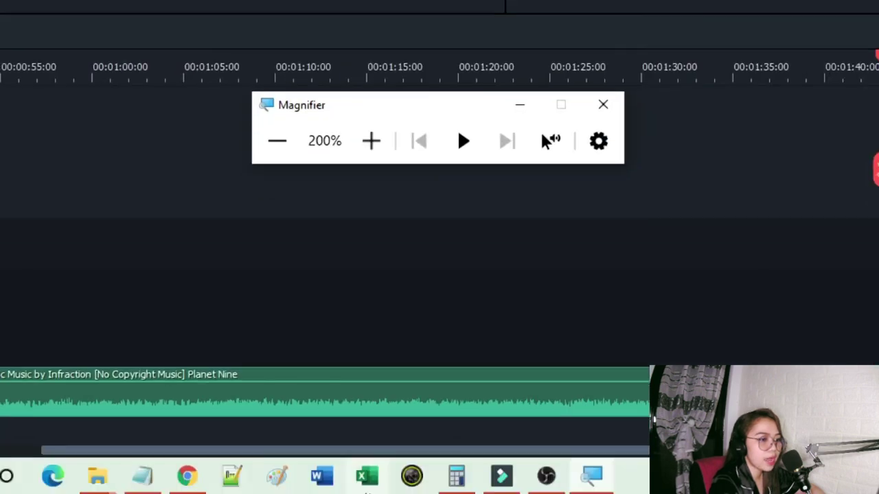
{"action": "left_click", "coordinate": [463, 141]}
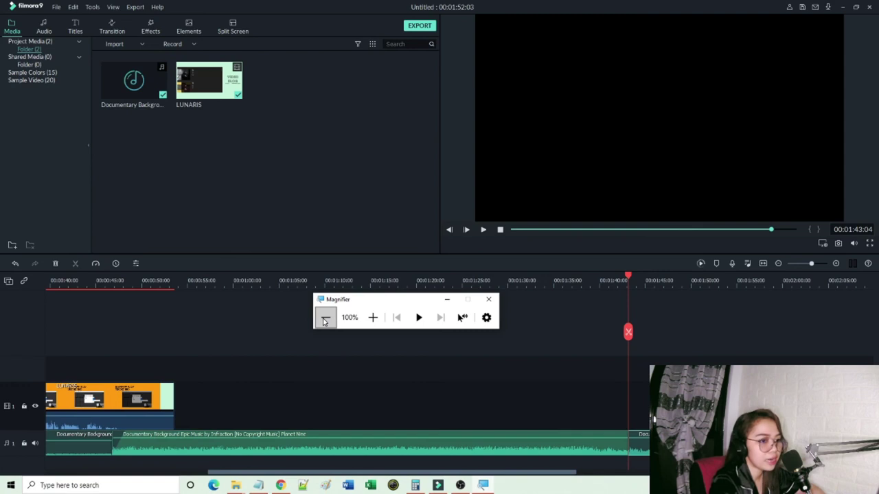
{"action": "left_click", "coordinate": [332, 452]}
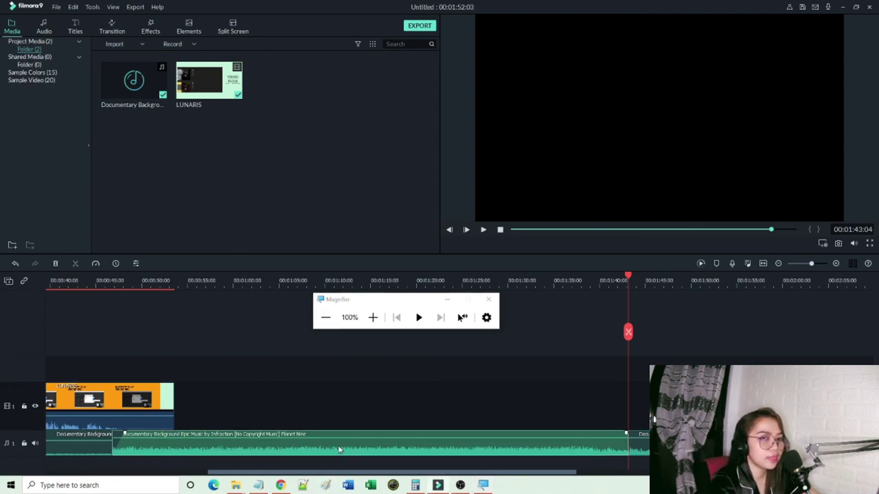
{"action": "key", "text": "Delete"}
{"action": "key", "text": "super+plus"}
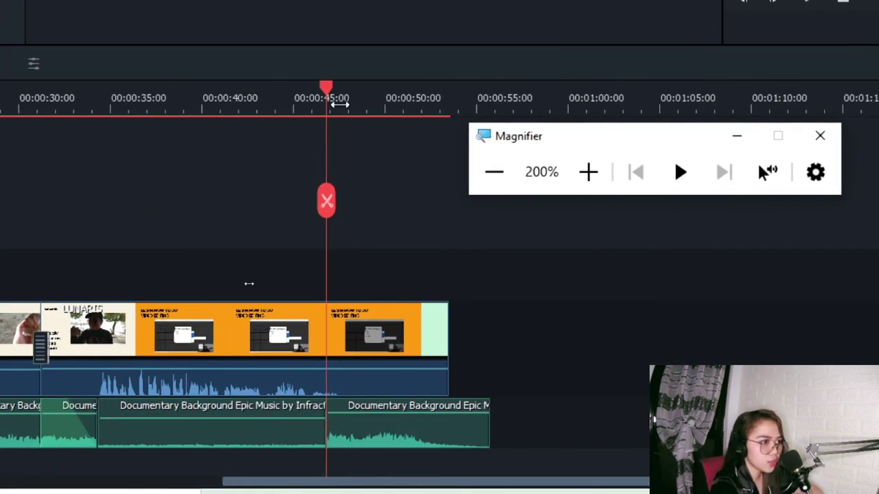
Split the final music segment at about 48.5 seconds and remove the part before the split, closing the gap.
{"action": "left_click_drag", "start_coordinate": [339, 103], "coordinate": [361, 102]}
{"action": "left_click", "coordinate": [397, 412]}
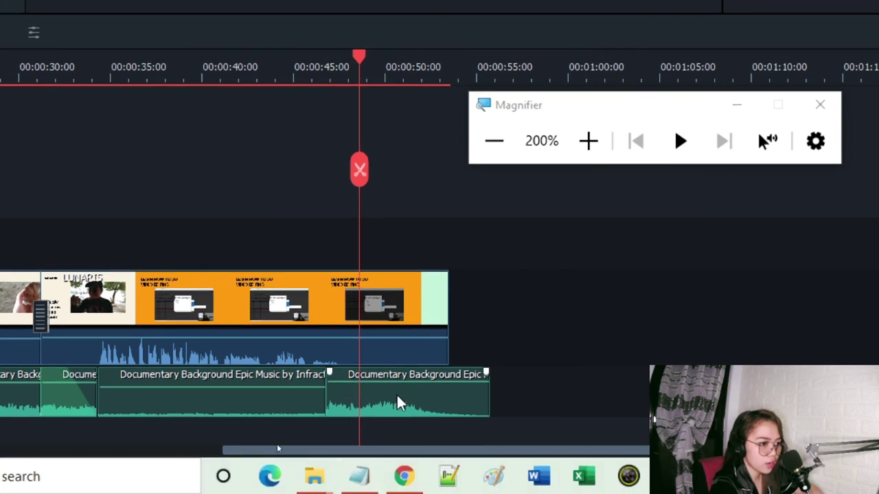
{"action": "left_click", "coordinate": [359, 170]}
{"action": "left_click", "coordinate": [355, 402]}
{"action": "key", "text": "super+minus"}
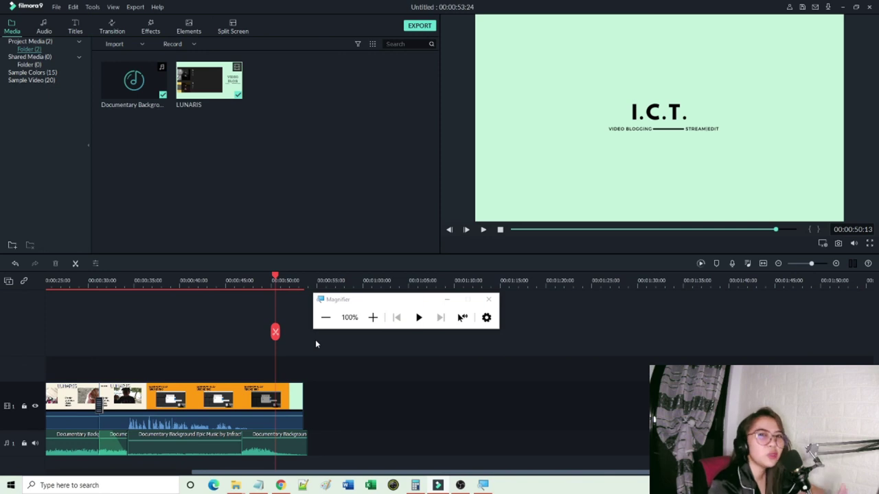
Play the timeline across the shortened music ending and pause at 00:00:51:07.
{"action": "left_click", "coordinate": [484, 230]}
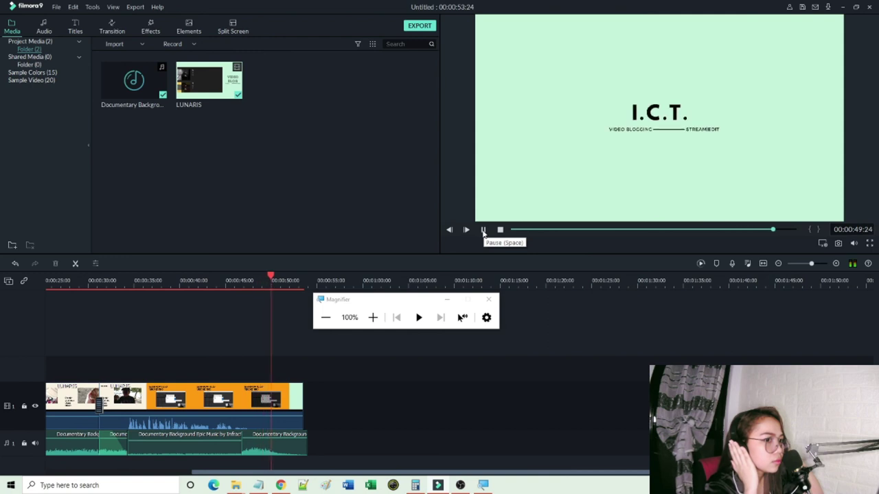
{"action": "left_click", "coordinate": [483, 231]}
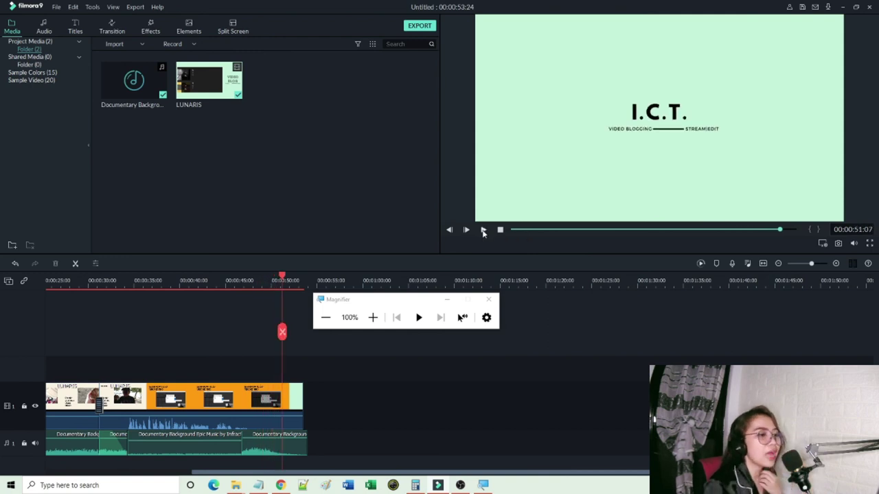
{"action": "left_click", "coordinate": [373, 317]}
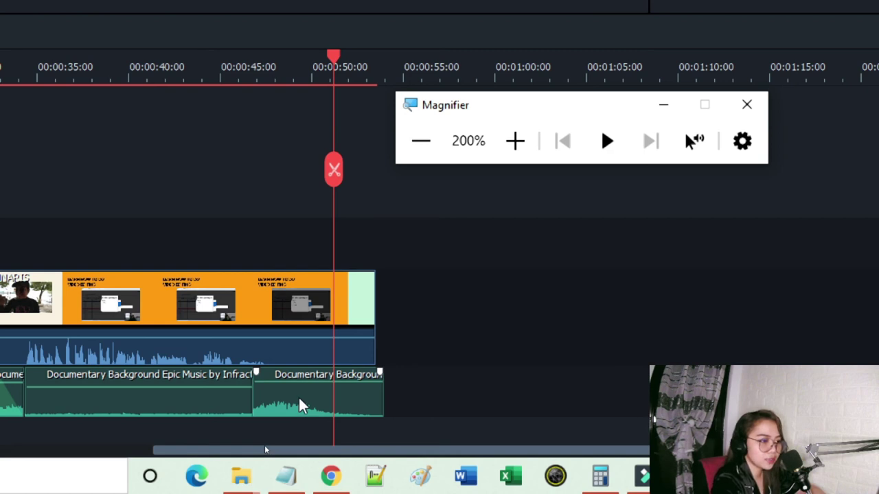
Move the final music segment to the second audio track, align its end with the video's end, and extend its start under the quiet segment.
{"action": "left_click_drag", "start_coordinate": [300, 405], "coordinate": [304, 431]}
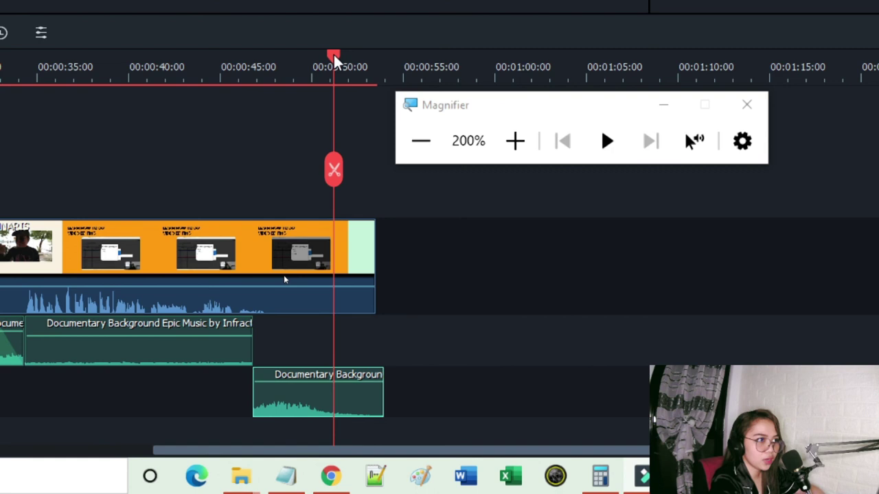
{"action": "left_click_drag", "start_coordinate": [336, 65], "coordinate": [377, 86]}
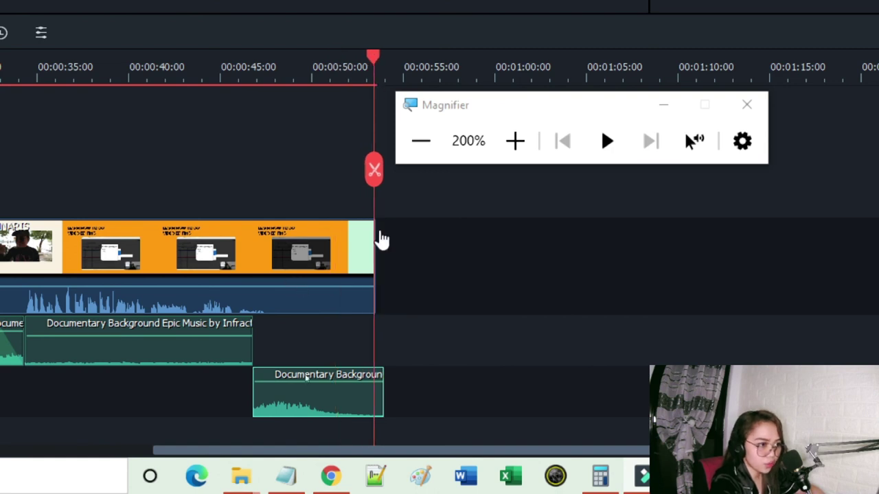
{"action": "left_click_drag", "start_coordinate": [344, 405], "coordinate": [330, 406]}
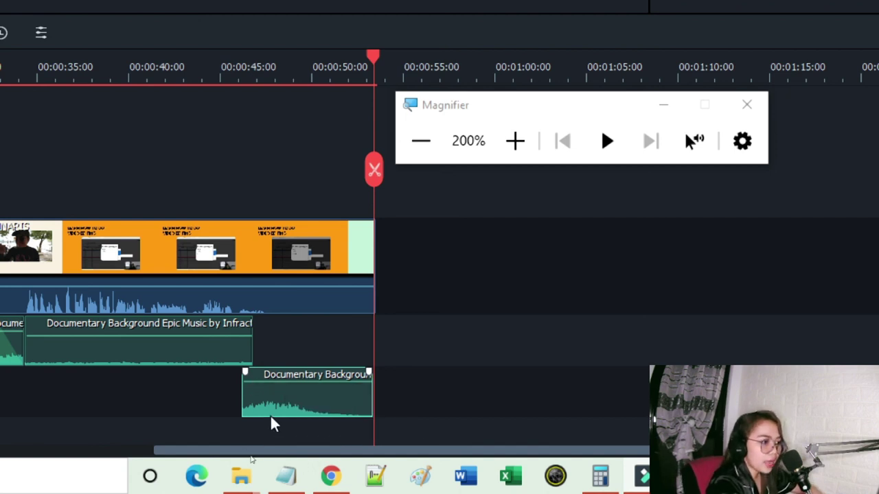
{"action": "left_click_drag", "start_coordinate": [241, 392], "coordinate": [275, 402]}
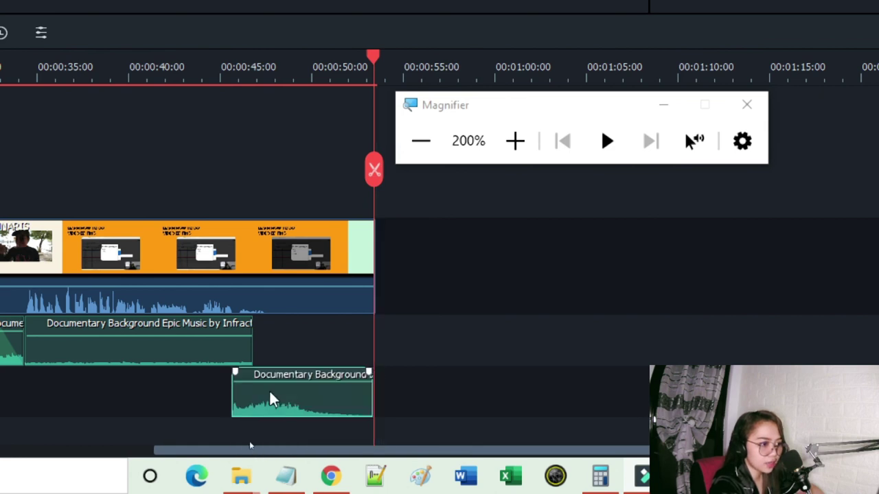
Add a short audio fade-in at the start of the final music segment on the second audio track.
{"action": "left_click", "coordinate": [180, 70]}
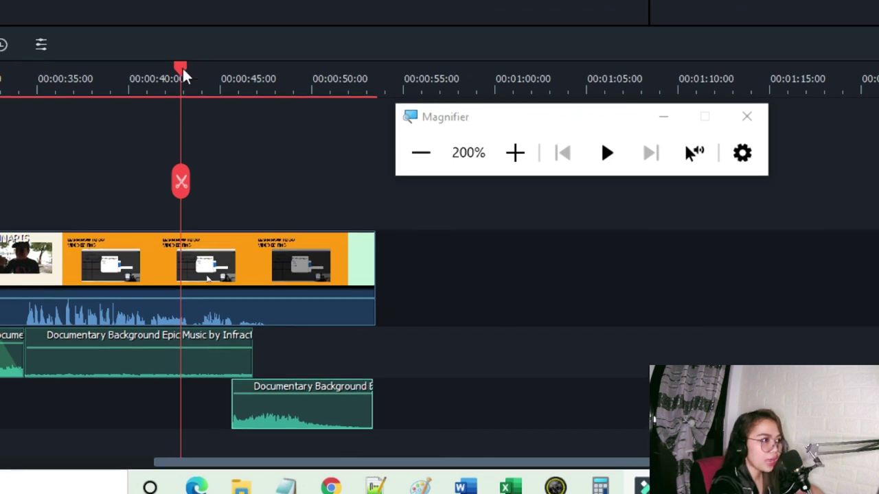
{"action": "left_click_drag", "start_coordinate": [181, 70], "coordinate": [219, 71]}
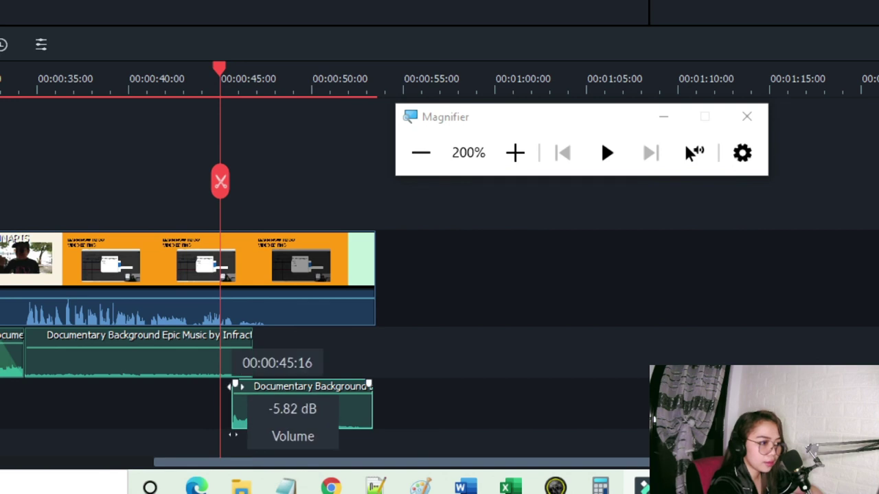
{"action": "left_click_drag", "start_coordinate": [234, 385], "coordinate": [253, 384]}
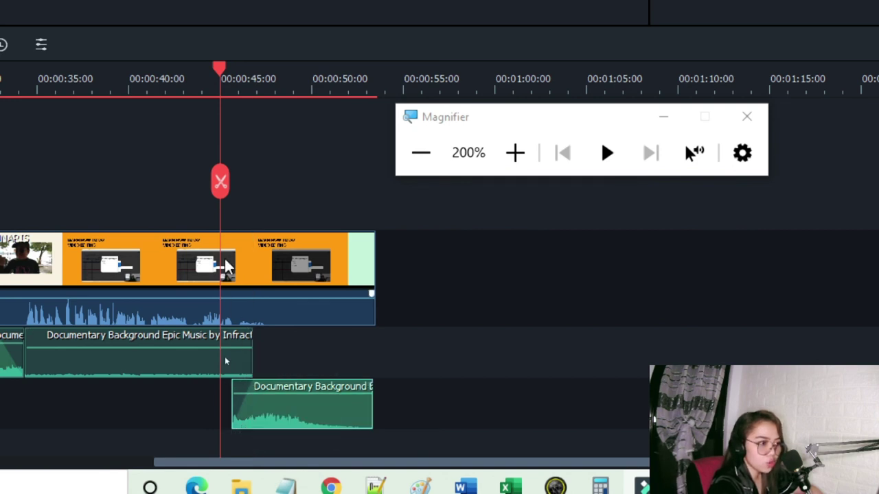
Add a short audio fade-out at the end of the quiet music segment where it overlaps the final music segment.
{"action": "left_click_drag", "start_coordinate": [218, 73], "coordinate": [232, 98]}
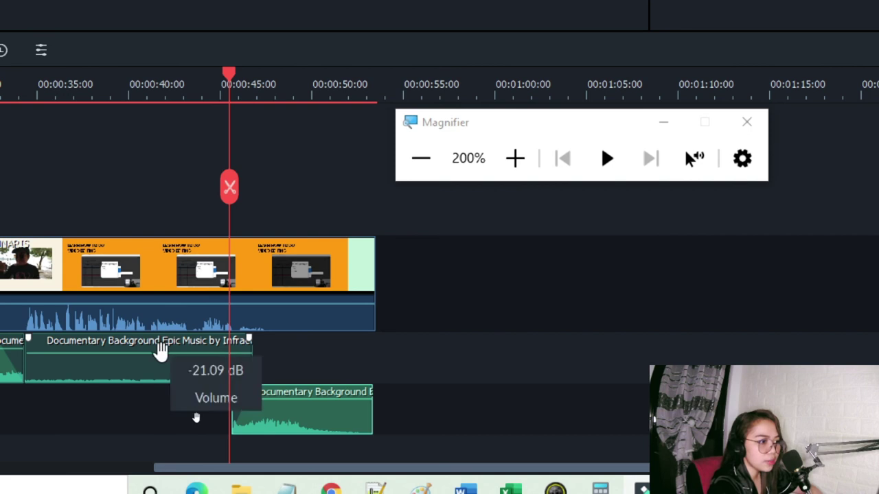
{"action": "left_click", "coordinate": [171, 376]}
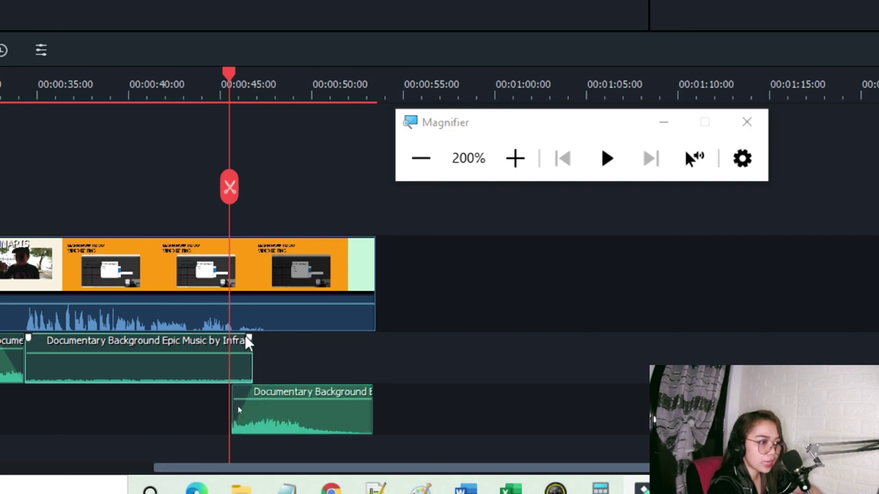
{"action": "left_click_drag", "start_coordinate": [248, 342], "coordinate": [220, 368]}
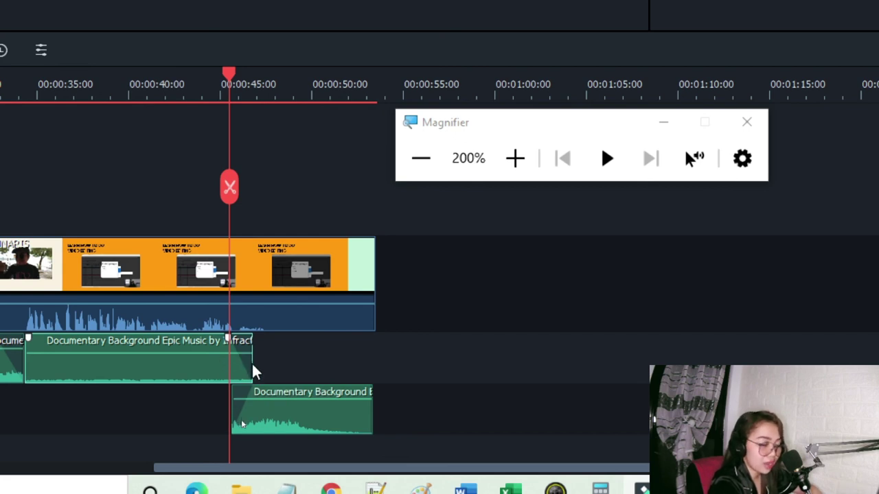
{"action": "left_click", "coordinate": [253, 427]}
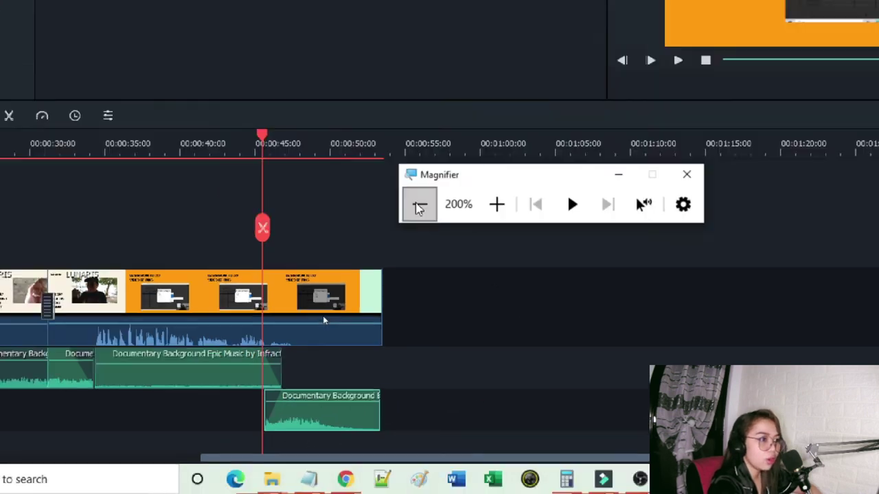
Return the screen magnification to 100% and play the timeline from 00:00:43:16 to review the music crossfade and ending.
{"action": "left_click", "coordinate": [419, 206]}
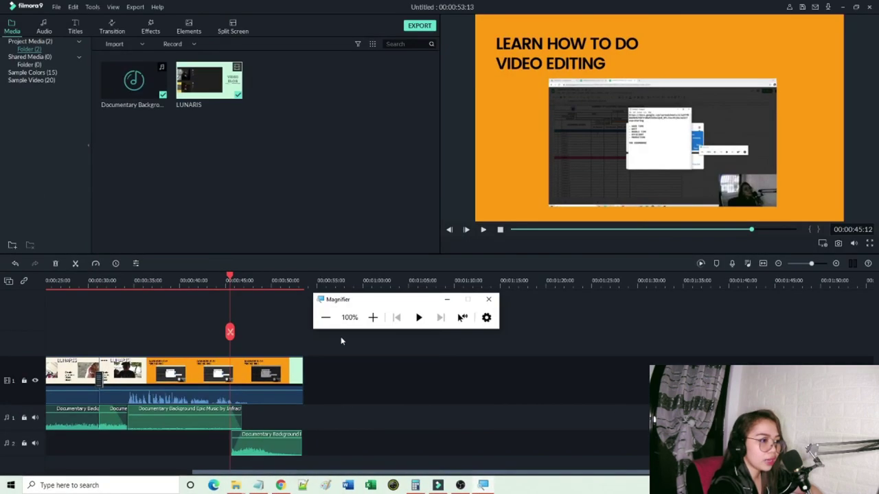
{"action": "left_click", "coordinate": [214, 283]}
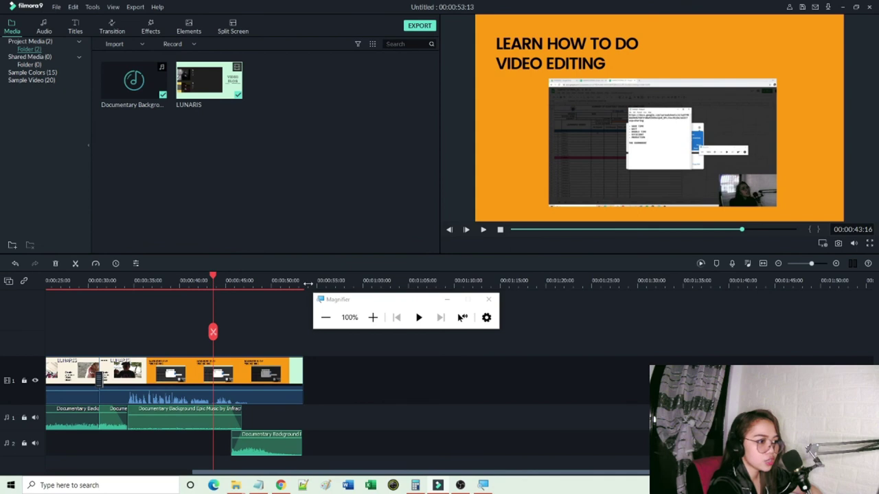
{"action": "left_click", "coordinate": [483, 230]}
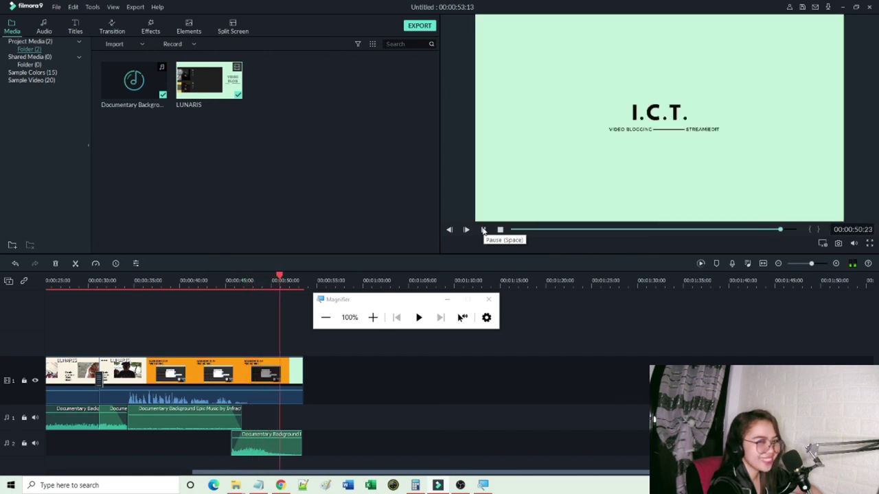
{"action": "left_click", "coordinate": [484, 230]}
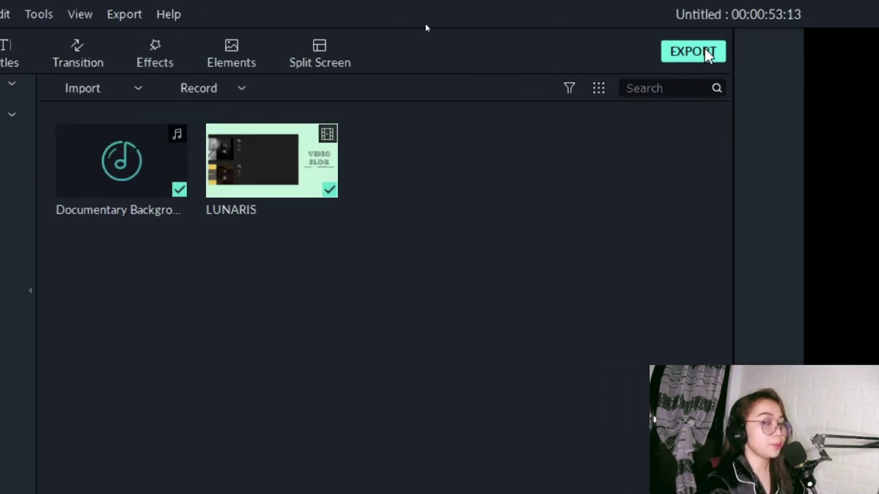
Export the project as an MP4 named INTRO_V2 to the EDITING TUTORIAL folder.
{"action": "left_click", "coordinate": [699, 54]}
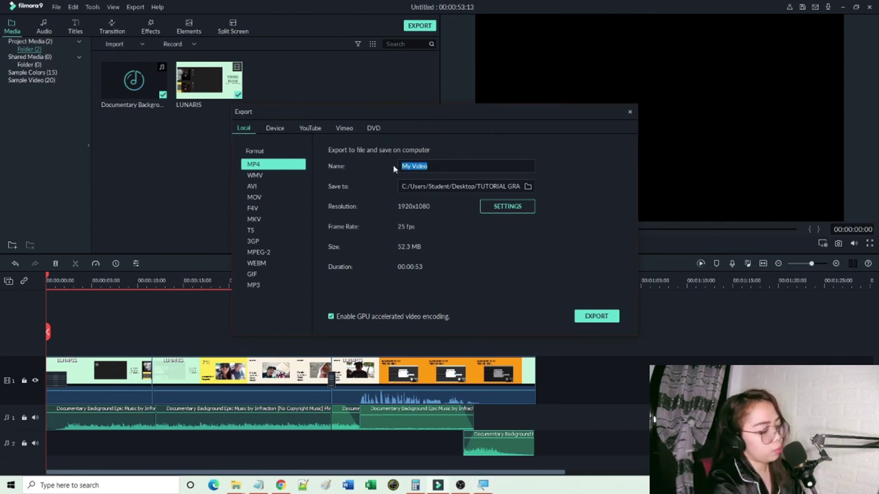
{"action": "type", "text": "INTRO_V2"}
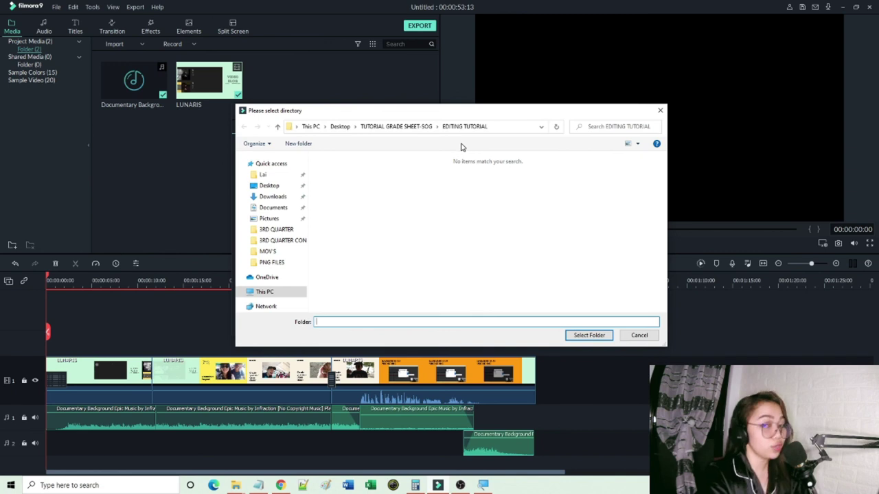
{"action": "left_click", "coordinate": [587, 335]}
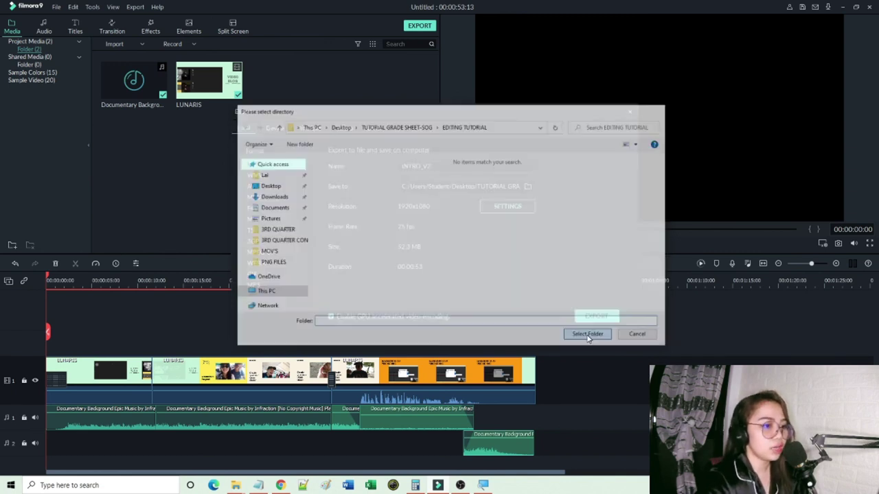
{"action": "left_click", "coordinate": [596, 316]}
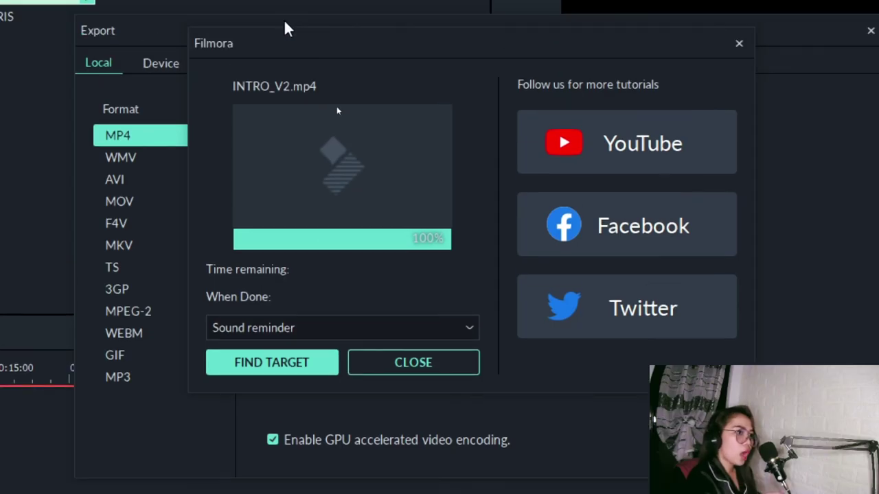
Open the exported file's folder and play the INTRO_V2 video from it.
{"action": "left_click", "coordinate": [269, 363]}
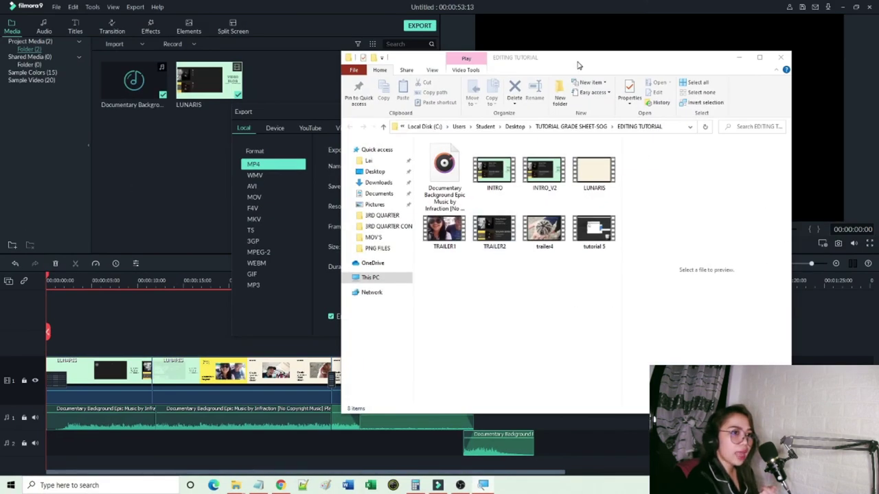
{"action": "left_click_drag", "start_coordinate": [578, 66], "coordinate": [453, 59]}
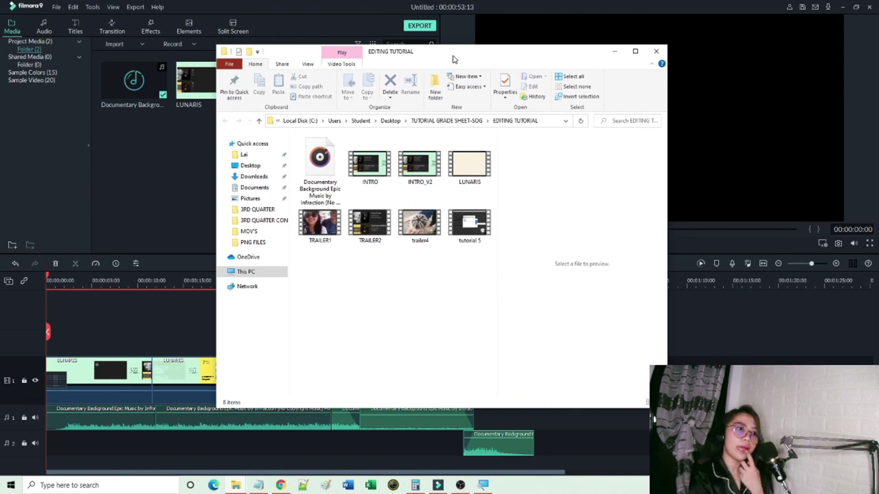
{"action": "left_click", "coordinate": [414, 173]}
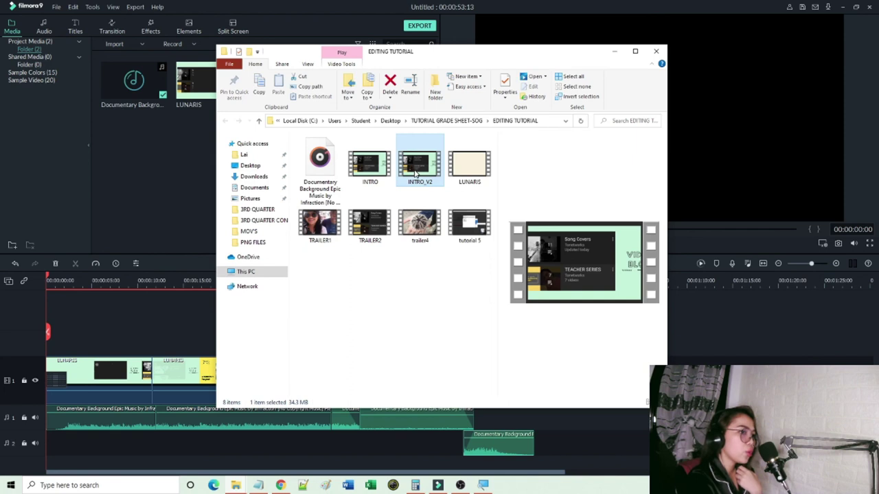
{"action": "double_click", "coordinate": [415, 173]}
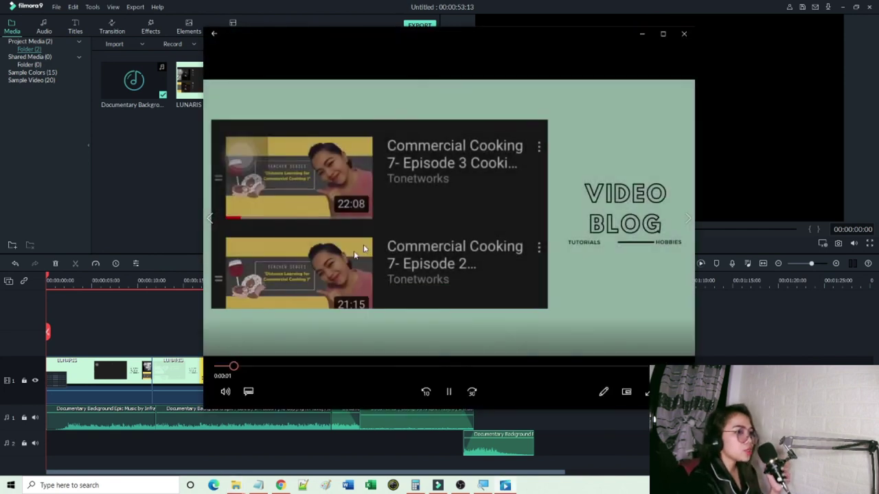
Lower the media player's volume and pause the INTRO_V2 playback at 0:00:32.
{"action": "left_click", "coordinate": [226, 392]}
{"action": "left_click_drag", "start_coordinate": [279, 362], "coordinate": [247, 366]}
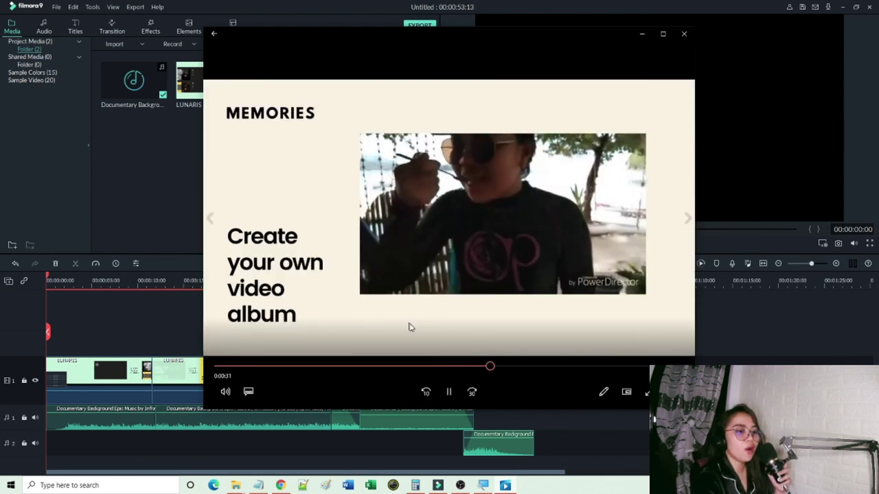
{"action": "left_click", "coordinate": [449, 392]}
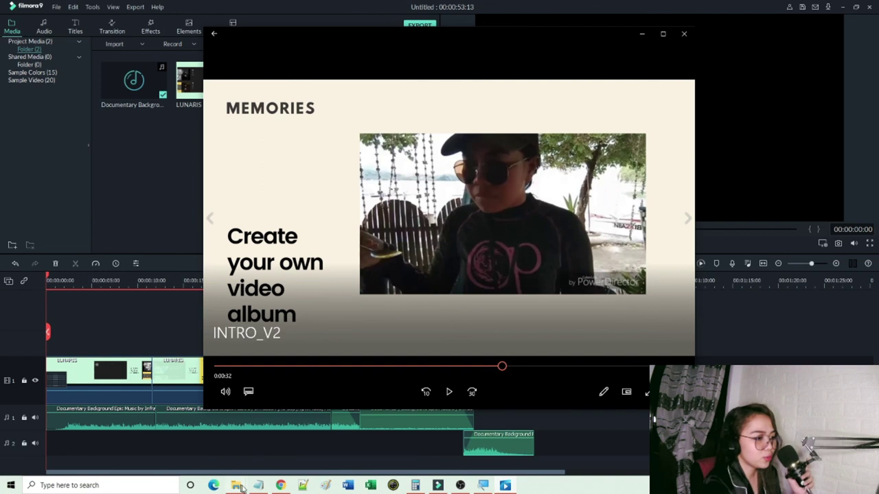
Switch to Notepad and add the closing line "the eeeenddddd" below the existing notes, separated by blank lines.
{"action": "key", "text": "alt+Tab"}
{"action": "key", "text": "Return"}
{"action": "key", "text": "Return"}
{"action": "key", "text": "Return"}
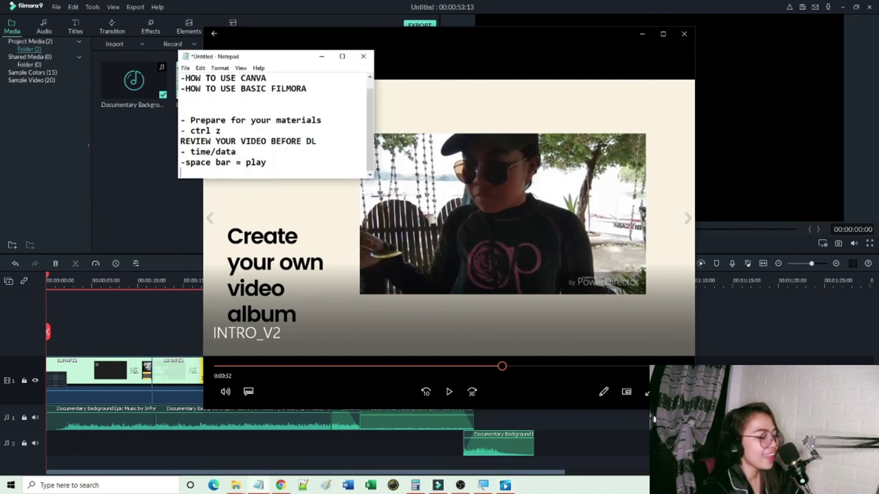
{"action": "type", "text": "the eeeenddddd"}
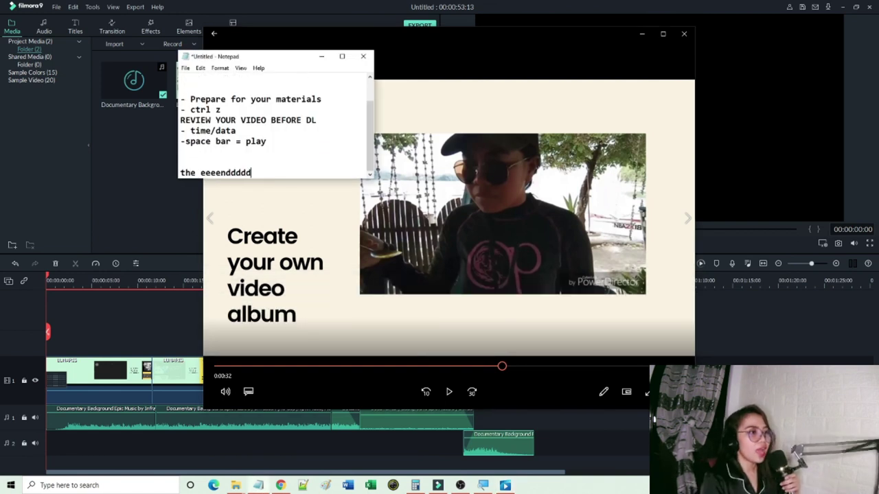